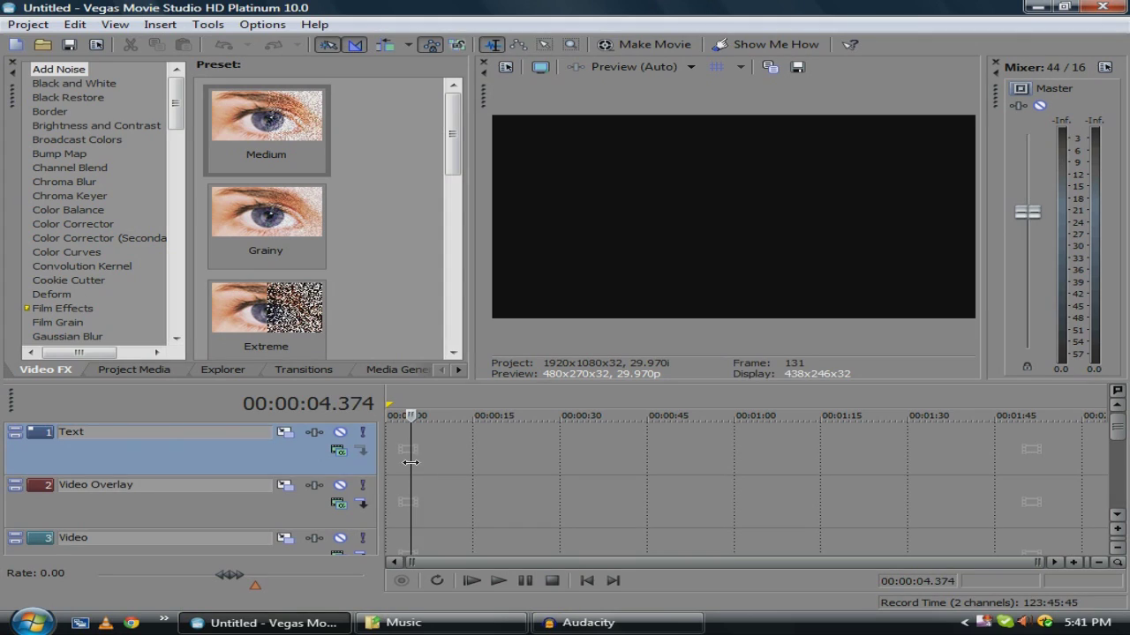
mouse_move(1124, 452)
left_mouse_down()
mouse_move(1124, 511)
mouse_move(1124, 452)
left_mouse_up()
left_click(406, 501)
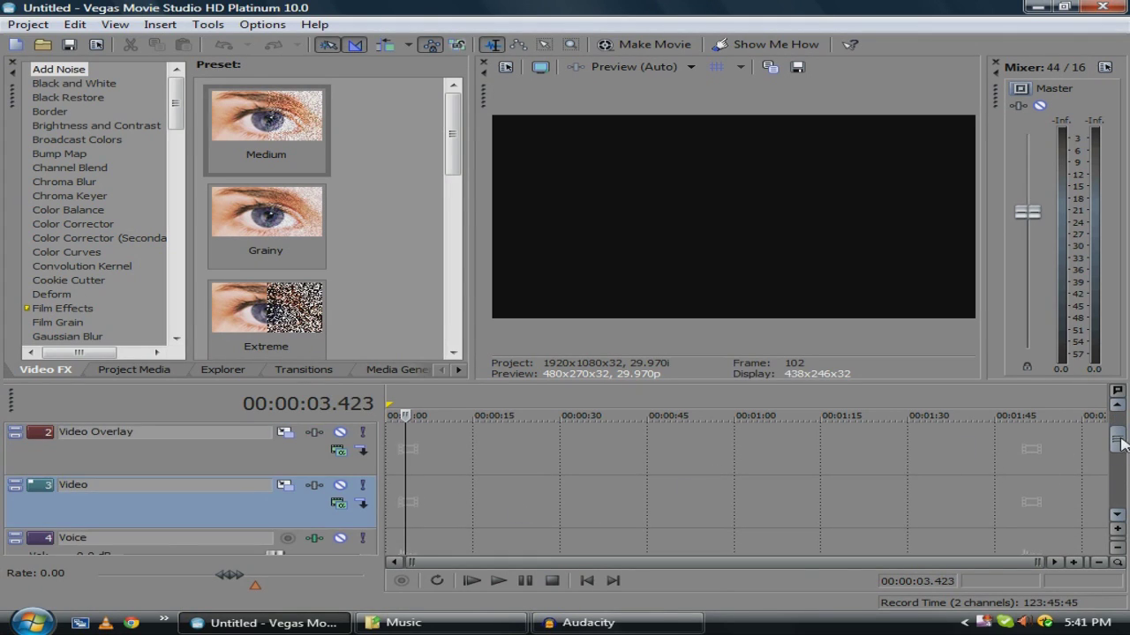
scroll(406, 493, "up", 1)
left_click(406, 486)
left_click(398, 497)
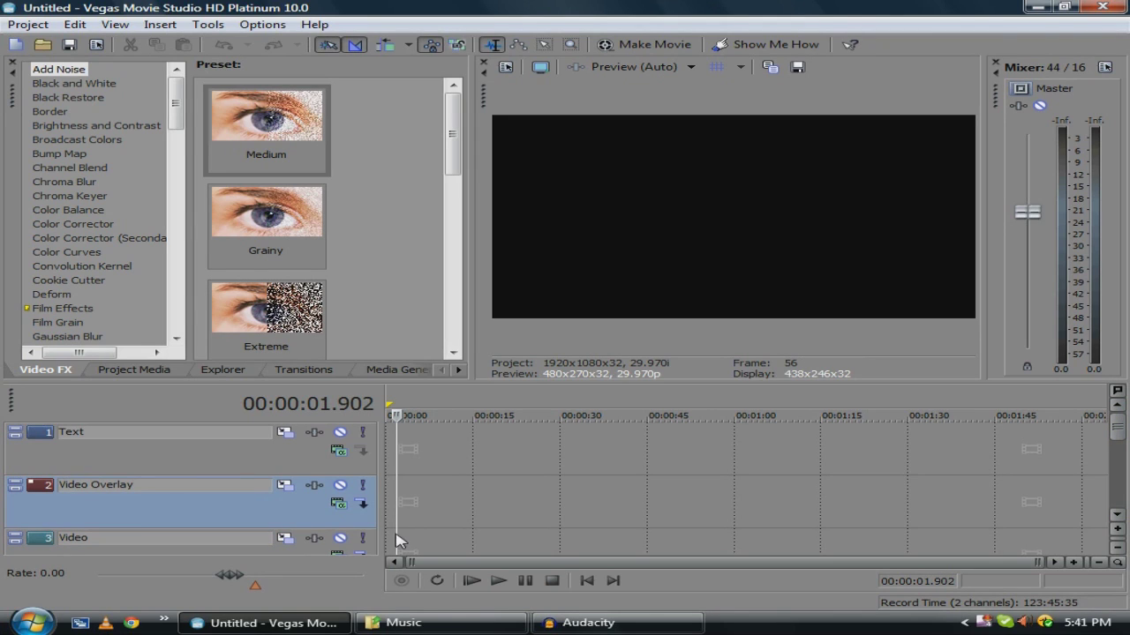
- Add the song Waiting For Her-Pretty Lights from the Music folder to the Voice track and align it with the timeline start
left_click(399, 623)
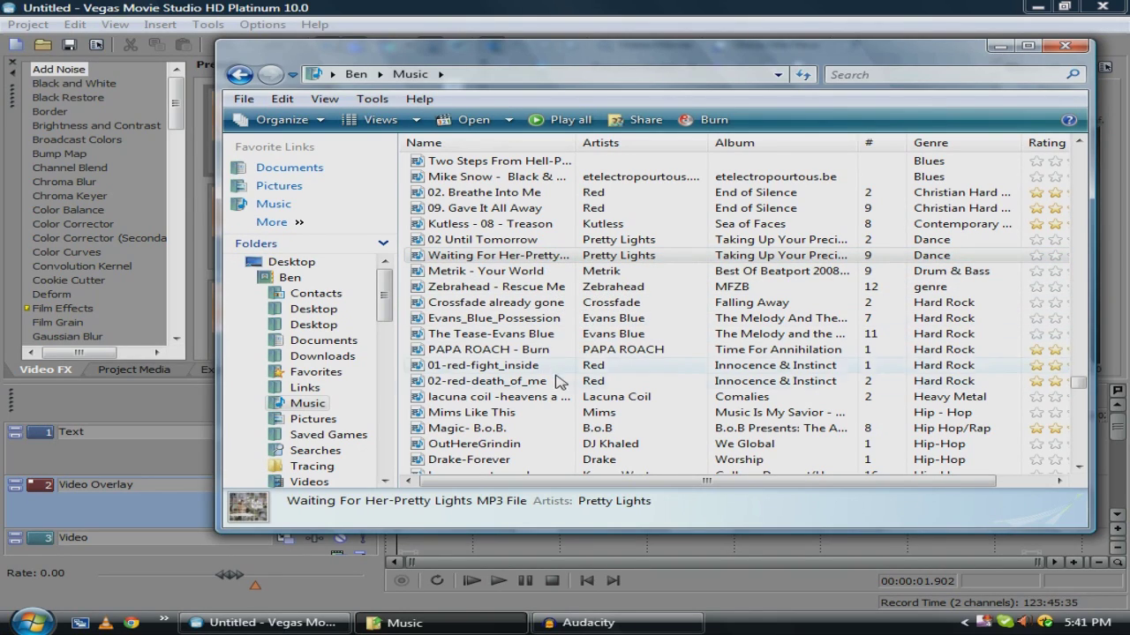
left_click_drag(550, 265, 408, 553)
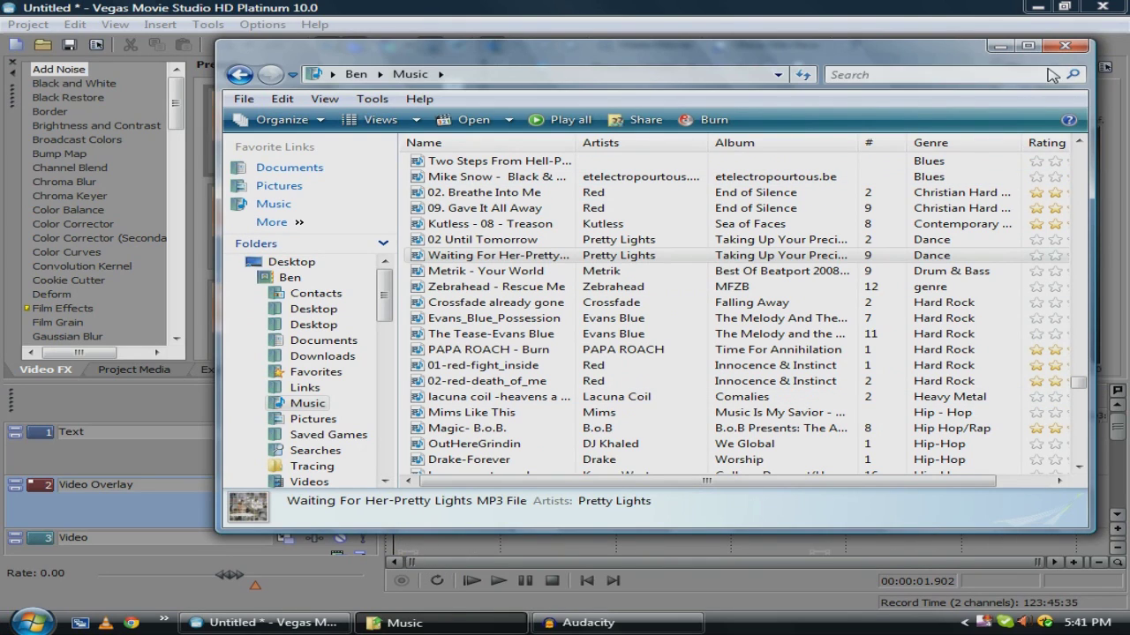
left_click(1065, 45)
scroll(556, 492, "down", 2)
left_click_drag(493, 510, 395, 504)
left_click(418, 499)
scroll(436, 504, "up", 3)
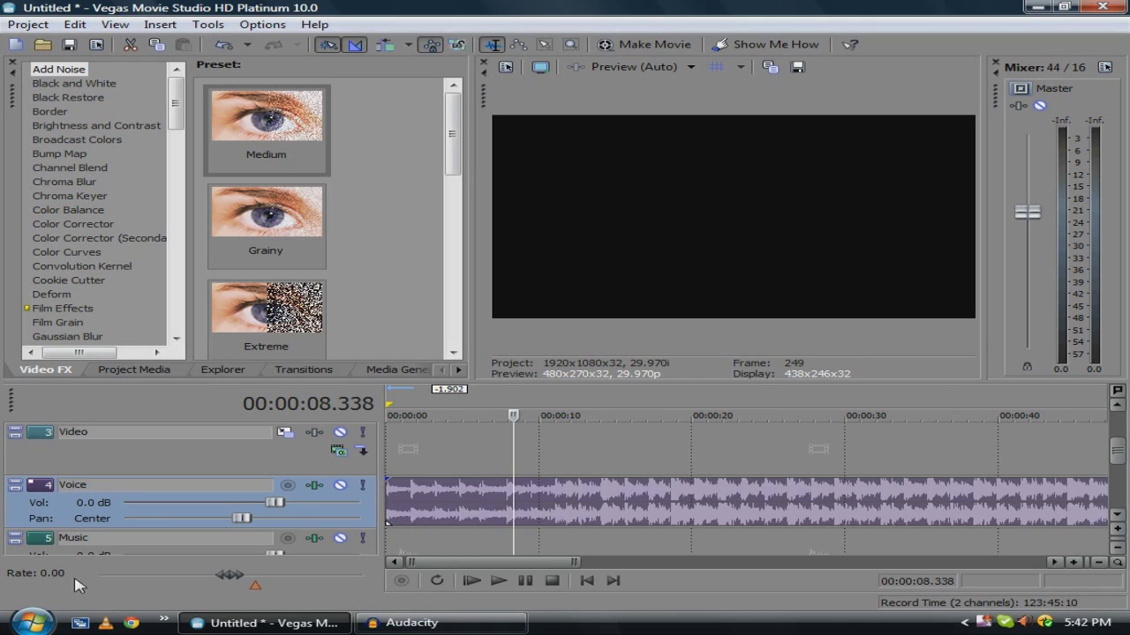
left_click(31, 622)
left_click(335, 260)
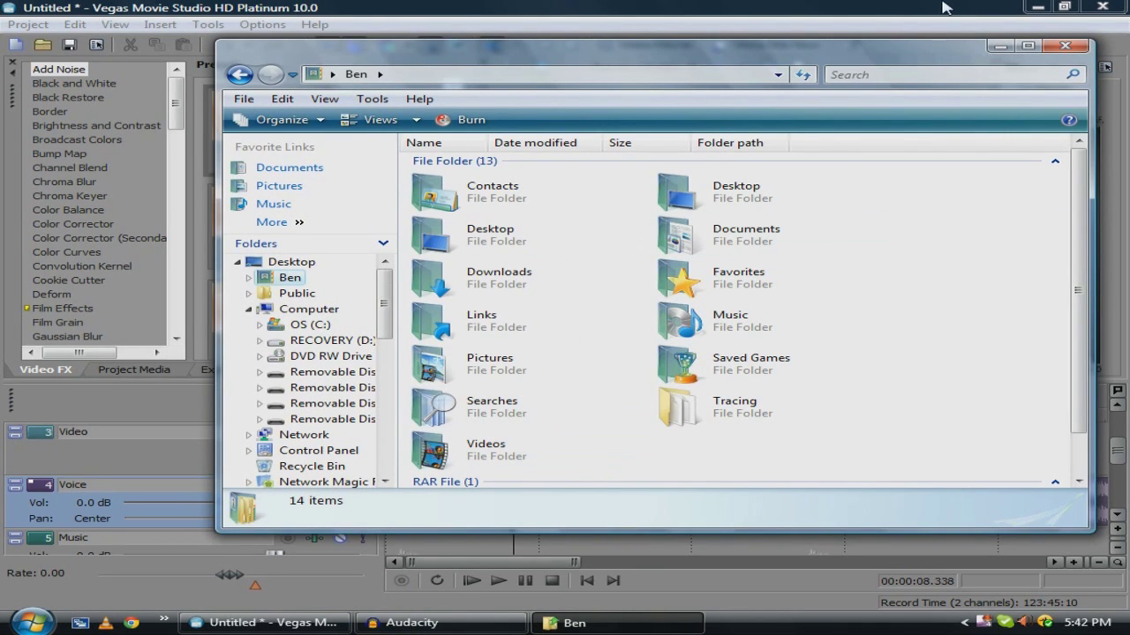
left_click(1064, 45)
- Open the My clips folder on the desktop and add the "clips to edit" video to the Video track
left_click(1038, 7)
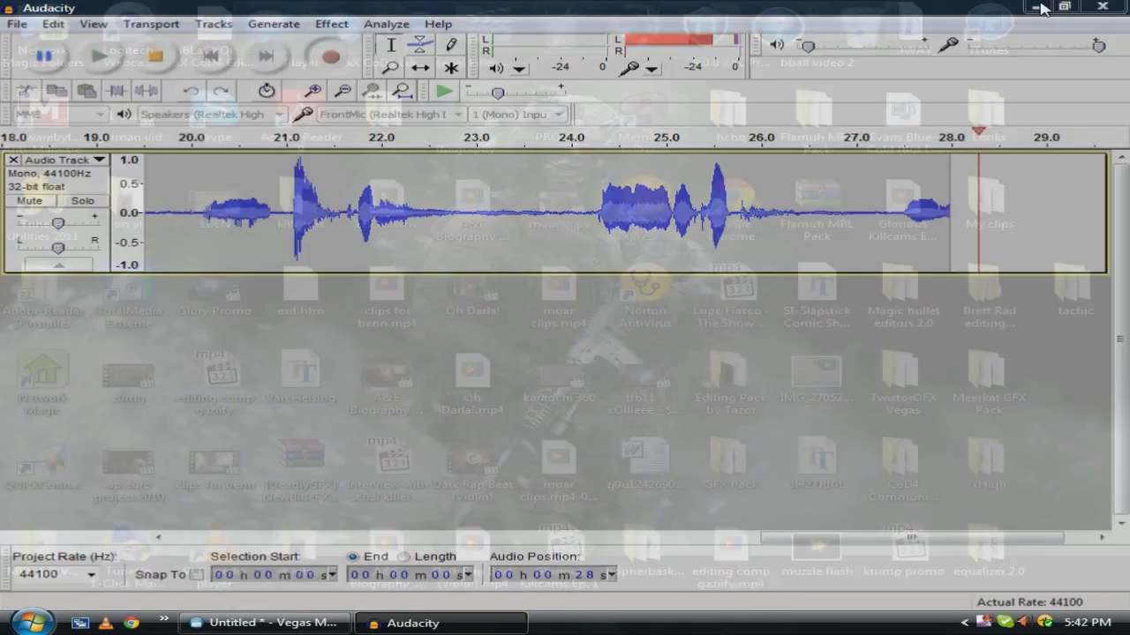
double_click(987, 202)
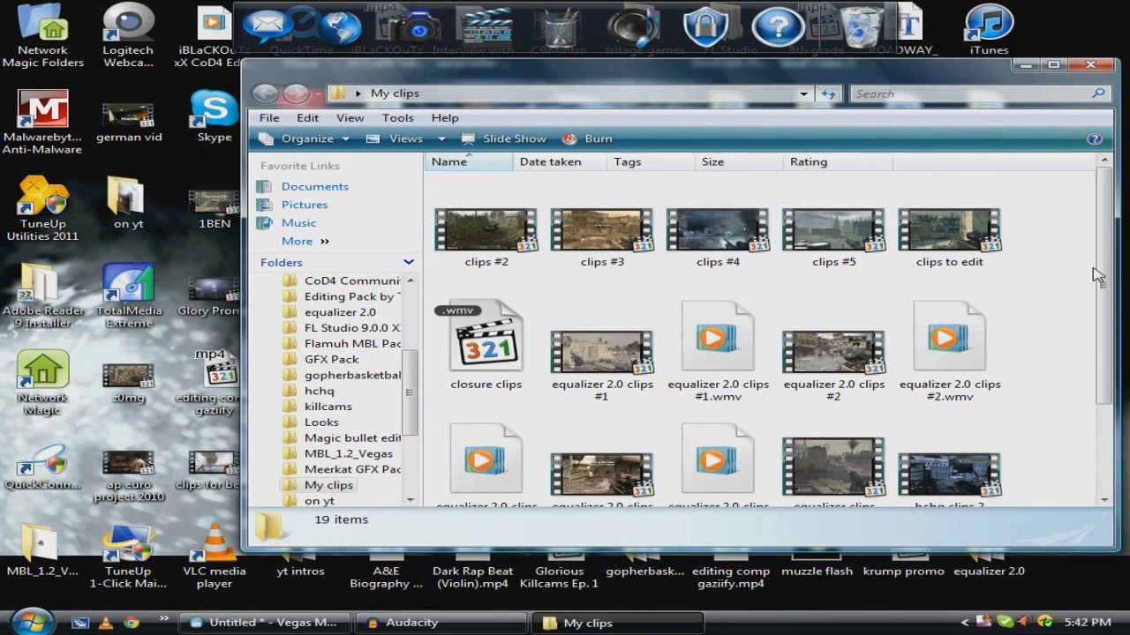
scroll(1097, 275, "down", 2)
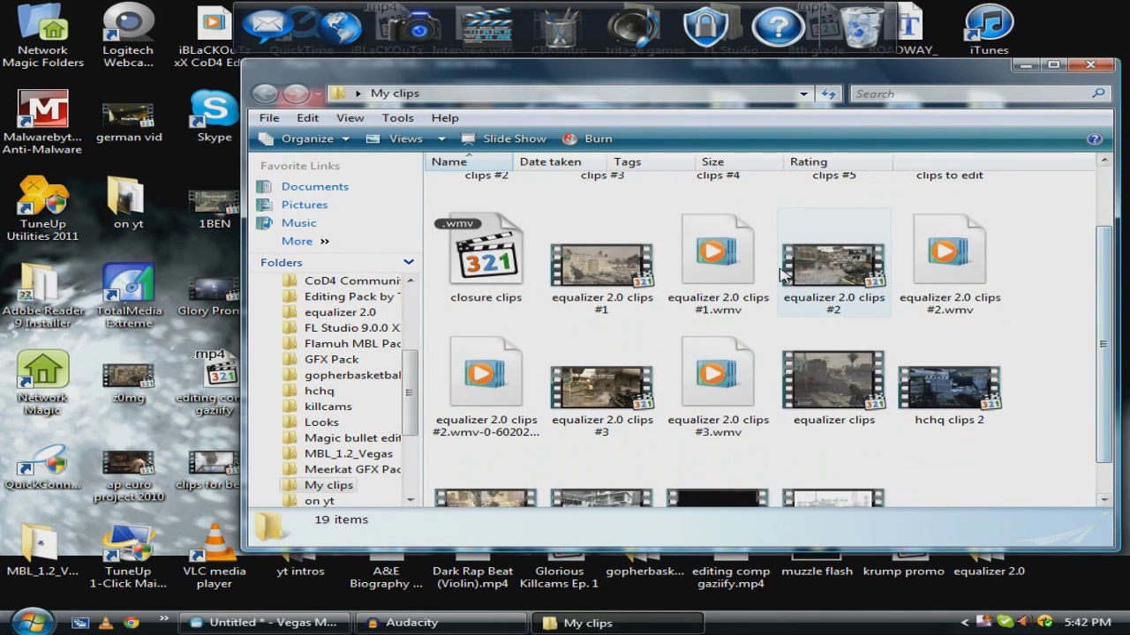
left_click(814, 271)
left_click(625, 266)
left_click(609, 394)
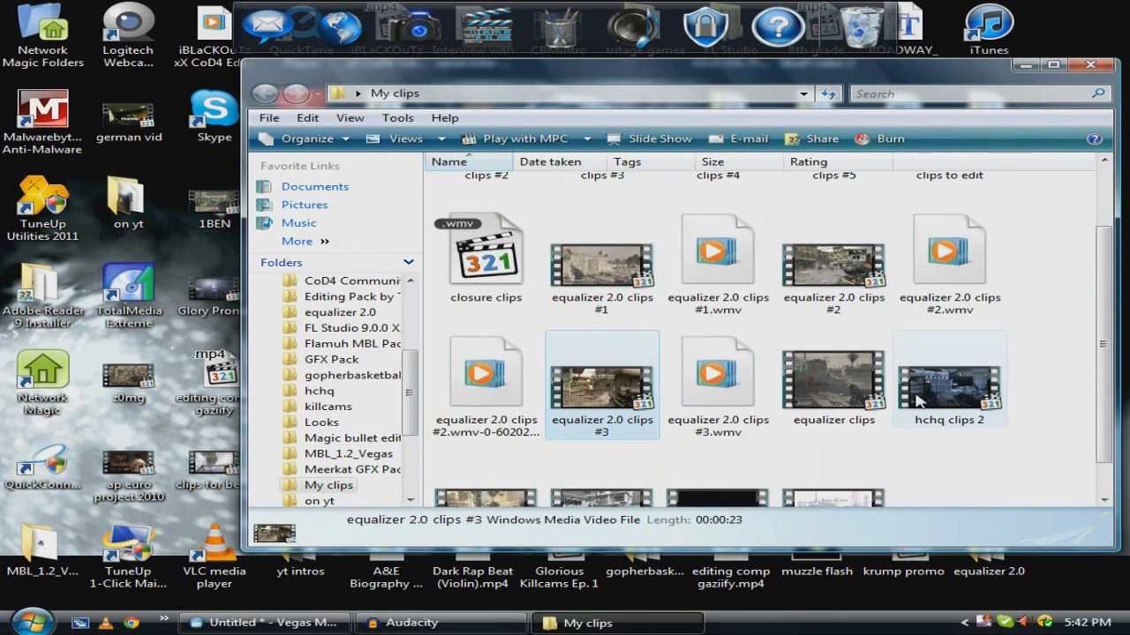
left_click(834, 379)
scroll(865, 441, "down", 1)
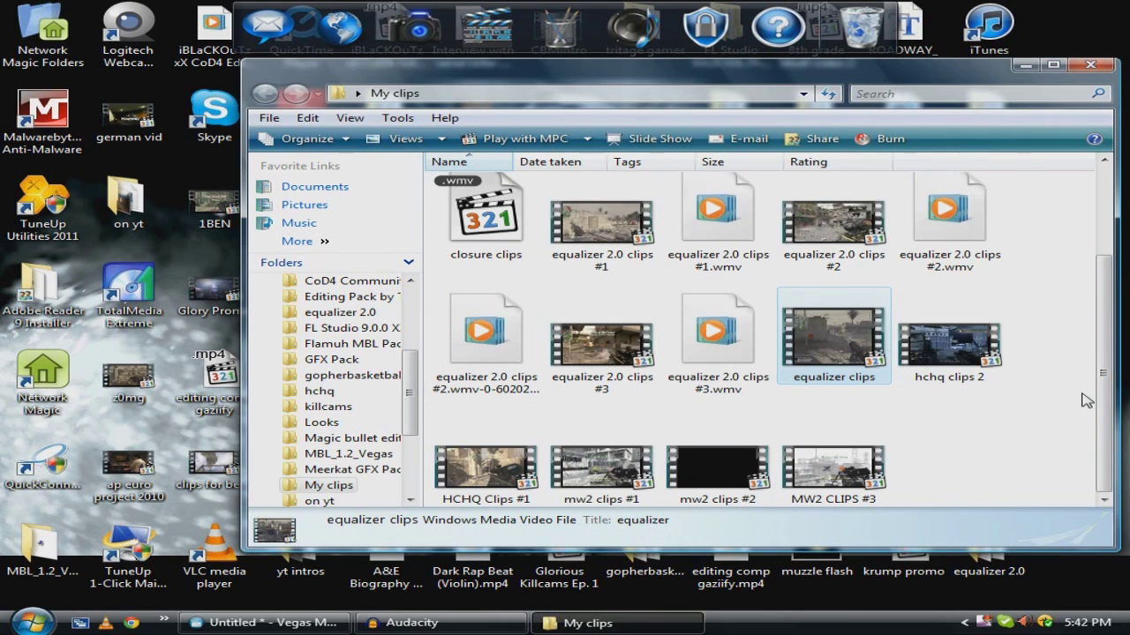
scroll(1087, 397, "up", 2)
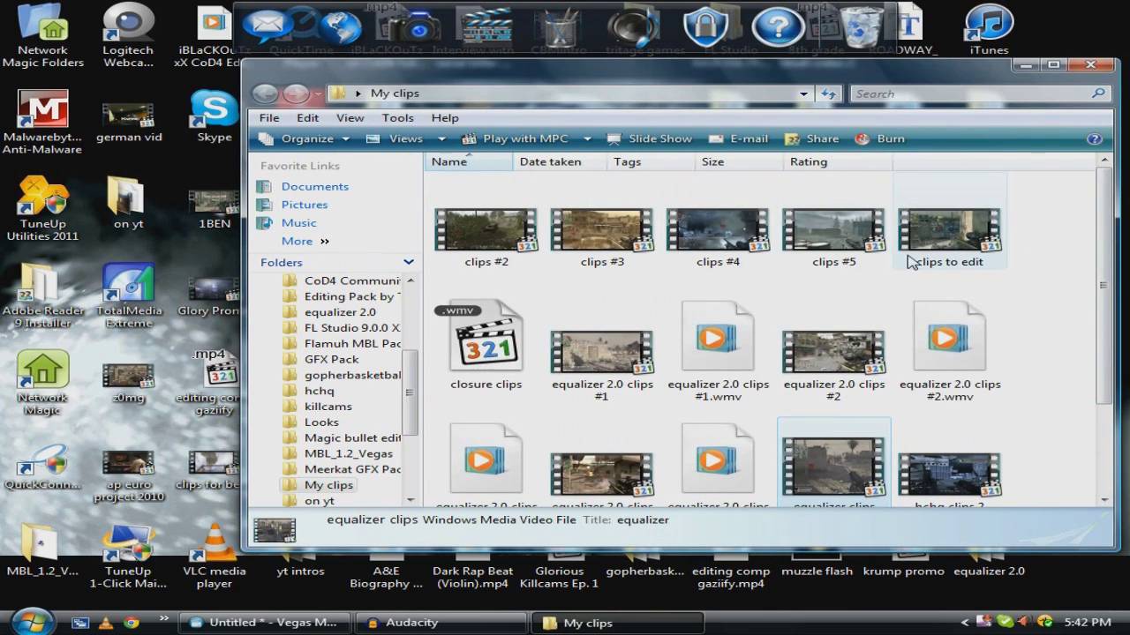
left_click_drag(955, 242, 425, 451)
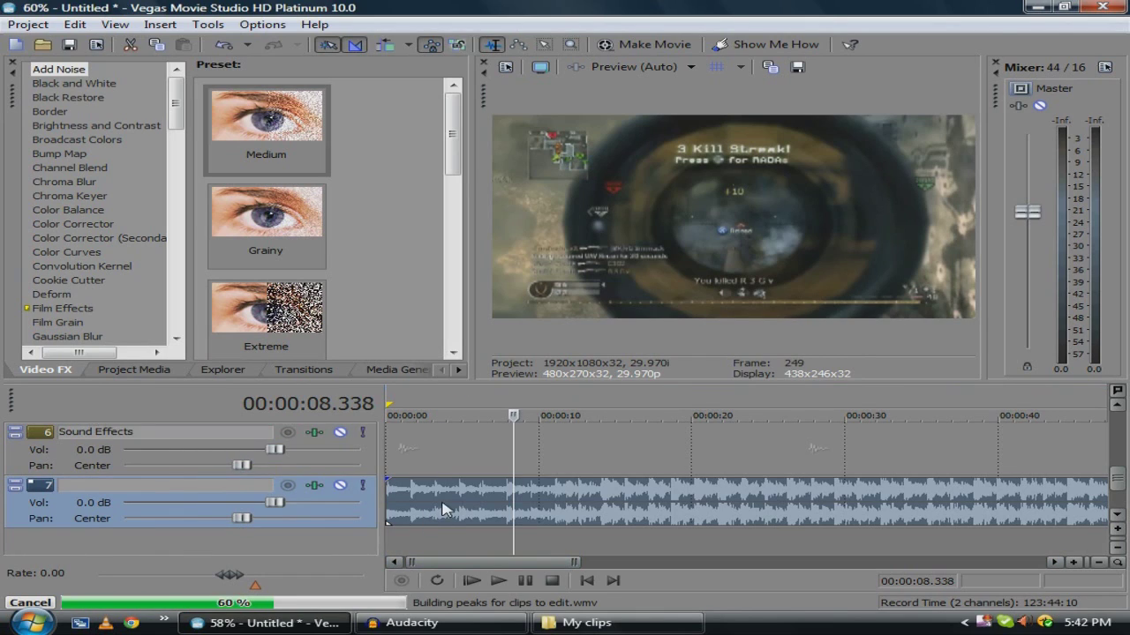
- Move the song from the unnamed bottom audio track up to the Music track, keeping it at the timeline start
left_click(1117, 421)
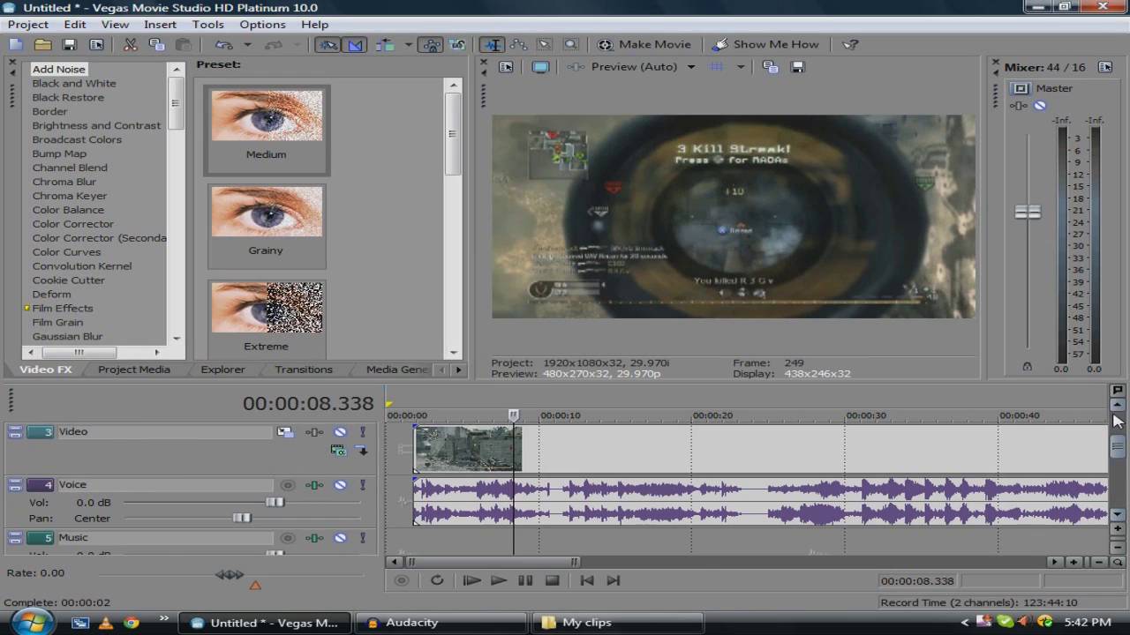
left_click(1116, 515)
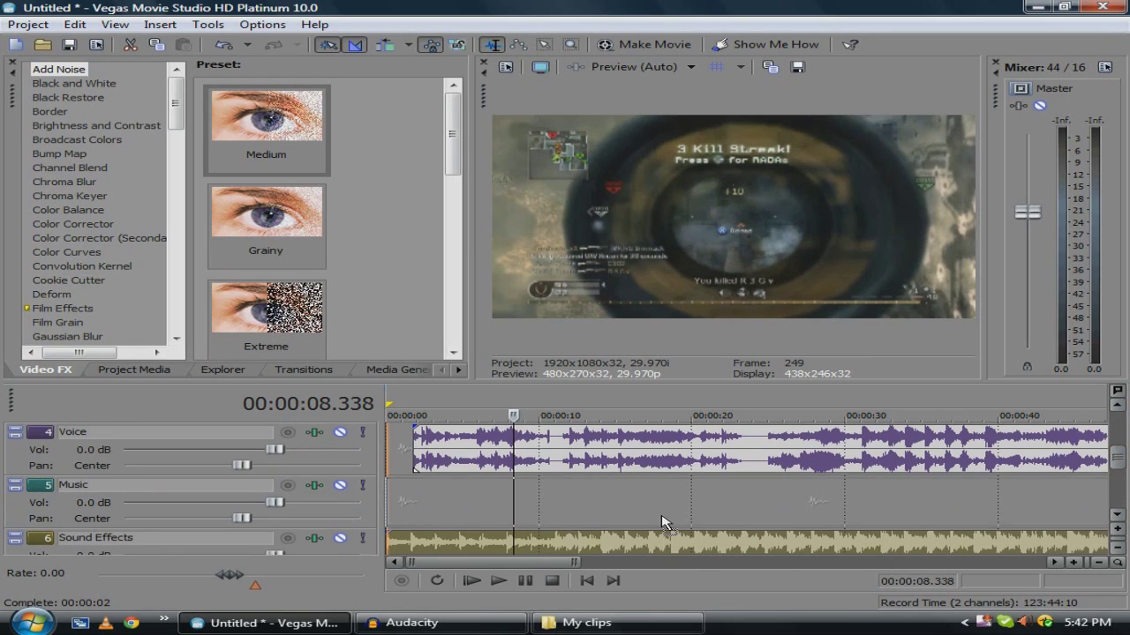
left_click(1116, 405)
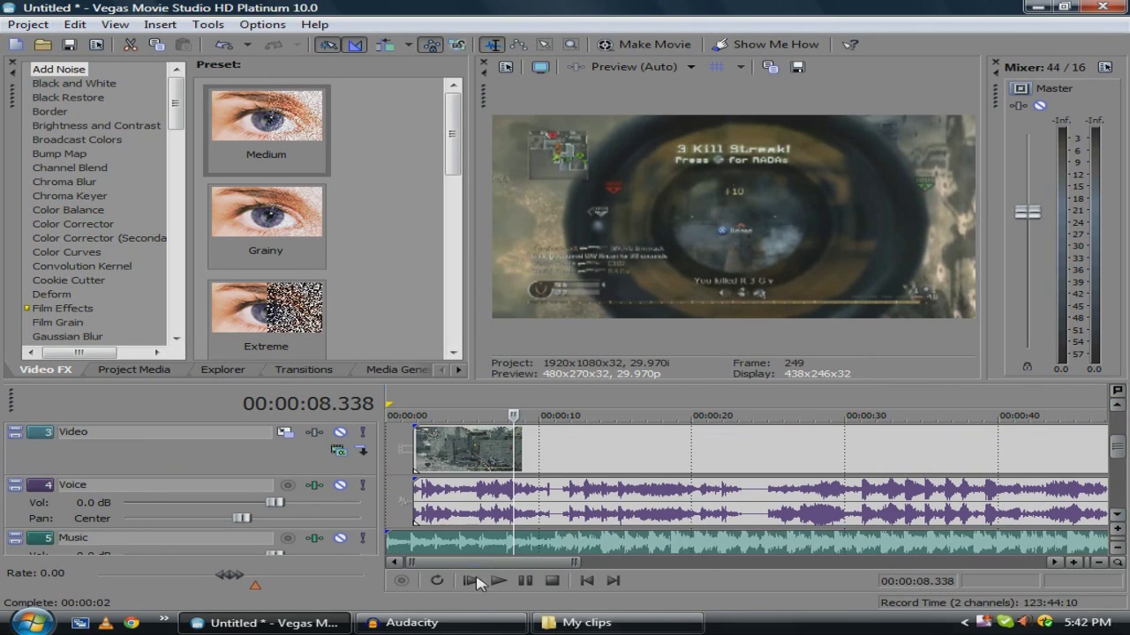
- Preview the gameplay video and split it at about 3.6 seconds and about 11.5 seconds
left_click(477, 584)
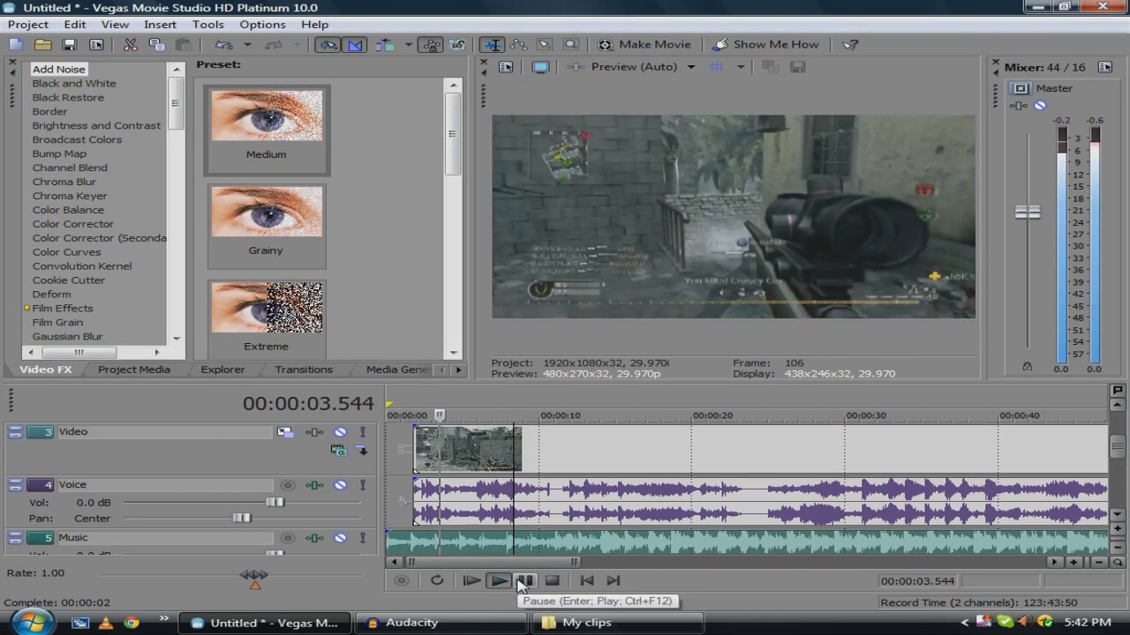
left_click(521, 584)
scroll(505, 492, "up", 1)
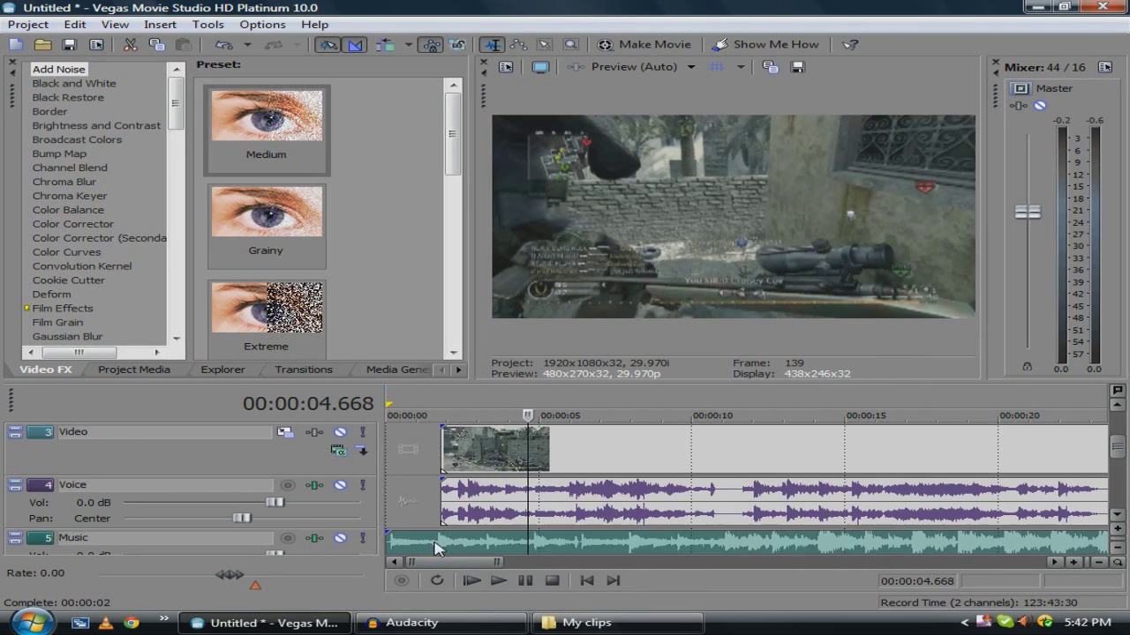
left_click(495, 473)
key("s")
left_click(717, 469)
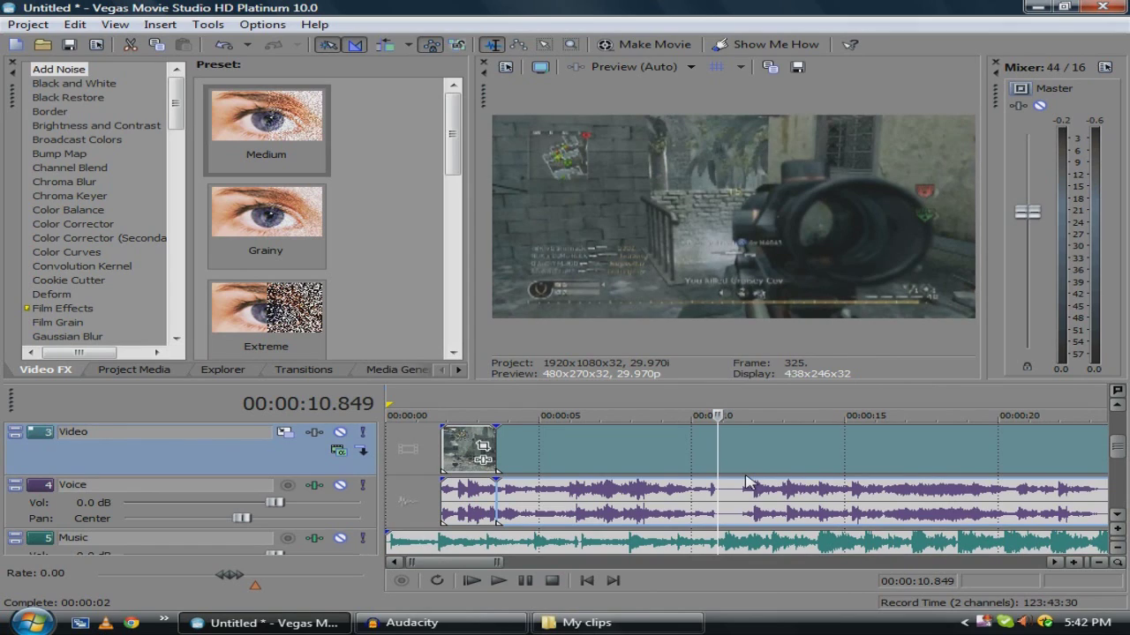
left_click(744, 473)
left_click(736, 471)
key("s")
- Delete the video's opening and trailing sections and move the remaining middle clip to start at about 9 seconds
left_click(779, 474)
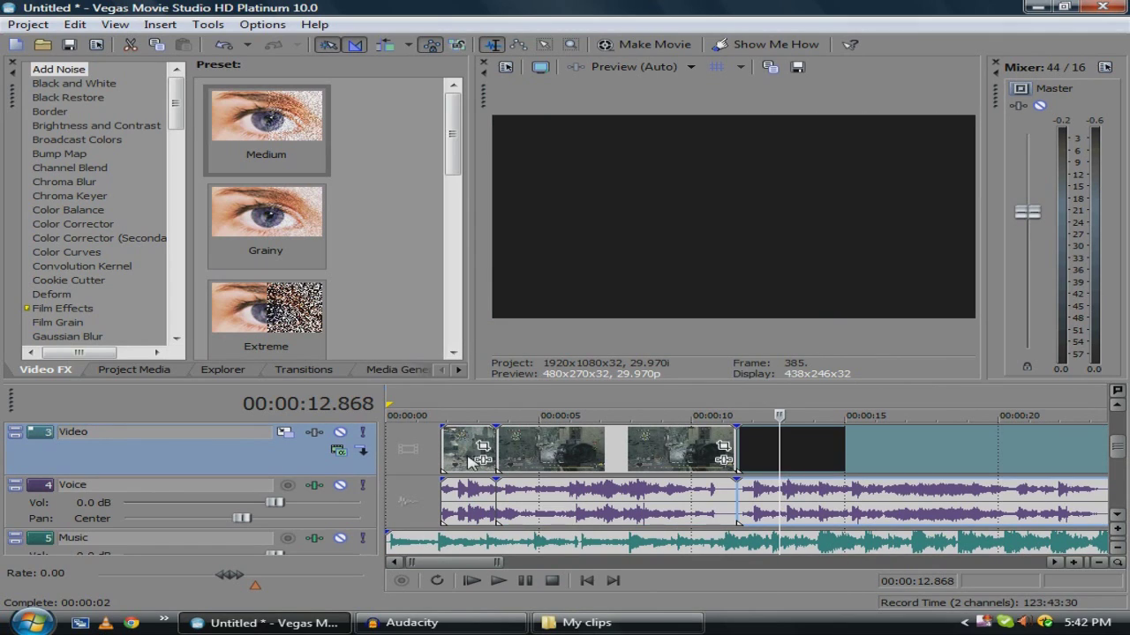
key("Delete")
left_click(465, 465)
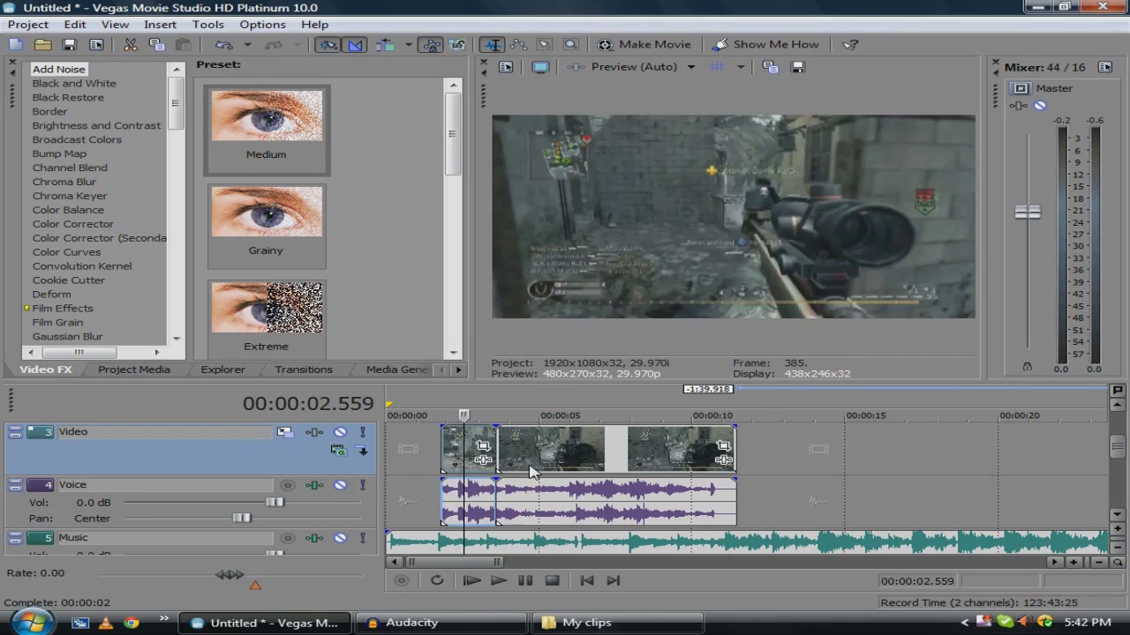
key("Delete")
left_click(554, 474)
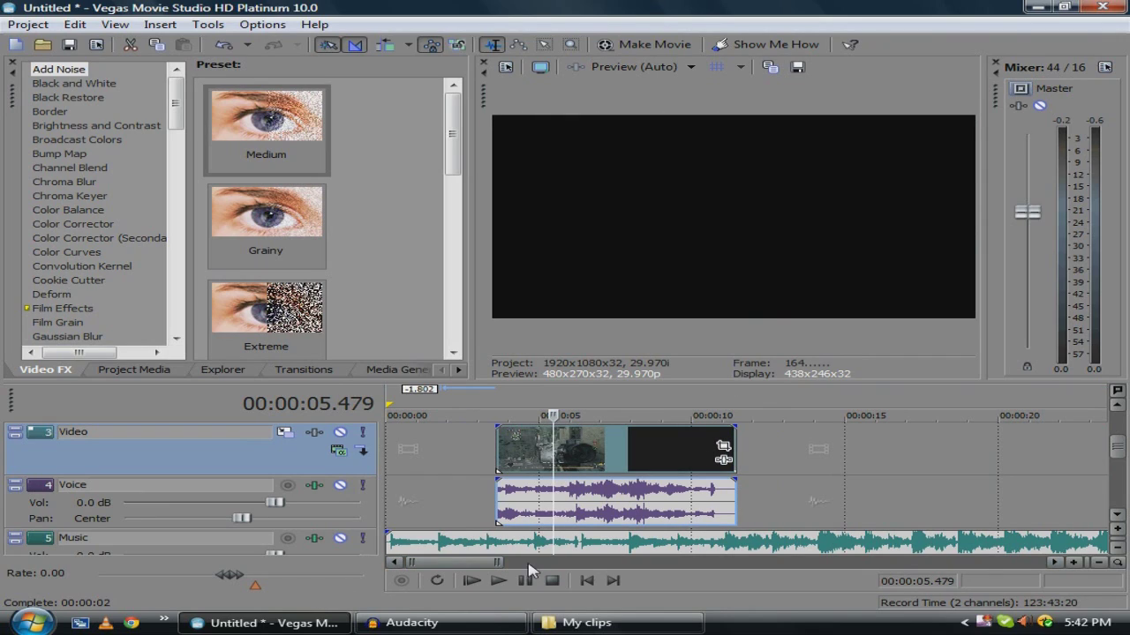
left_click_drag(622, 457, 682, 470)
- Play the song from the start and drop five markers on its opening beats, then pause playback
left_click(471, 581)
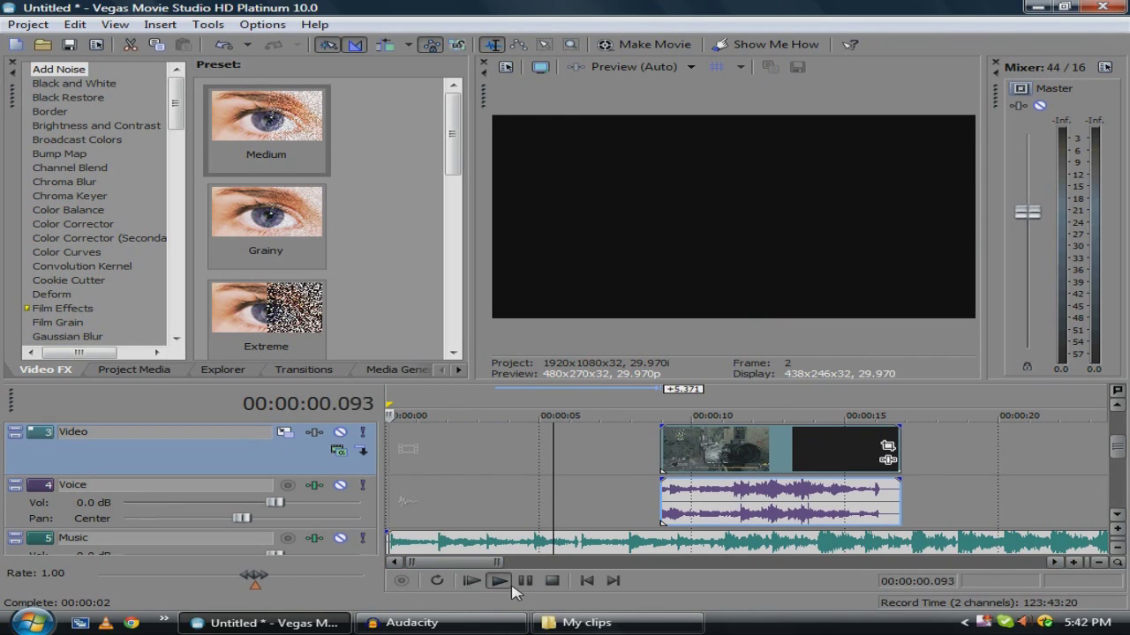
key("m")
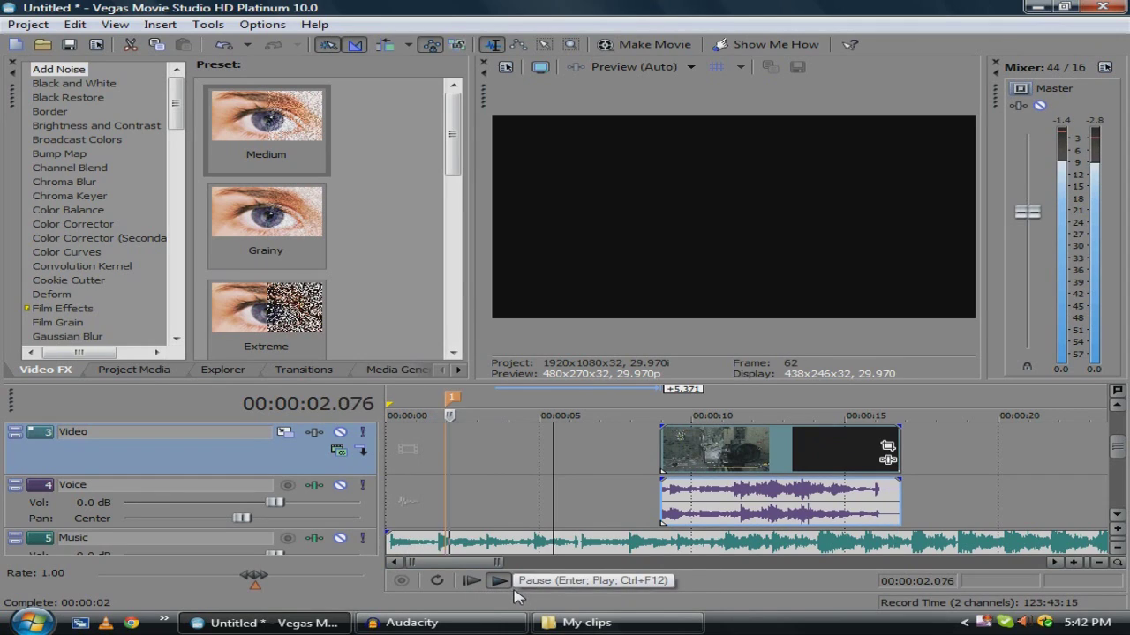
key("m")
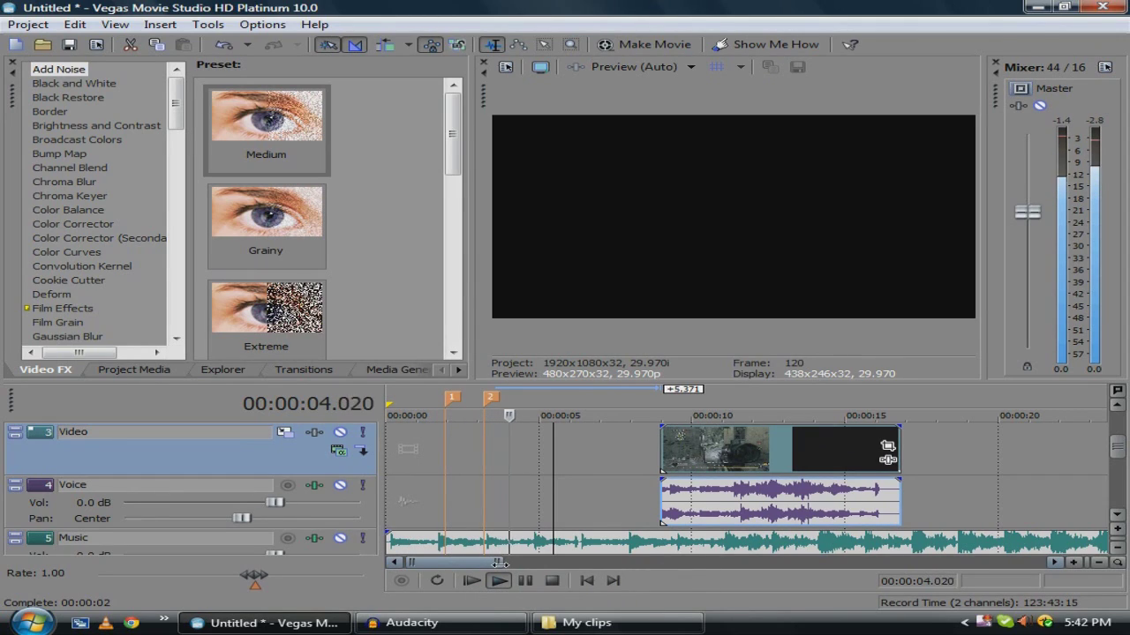
key("m")
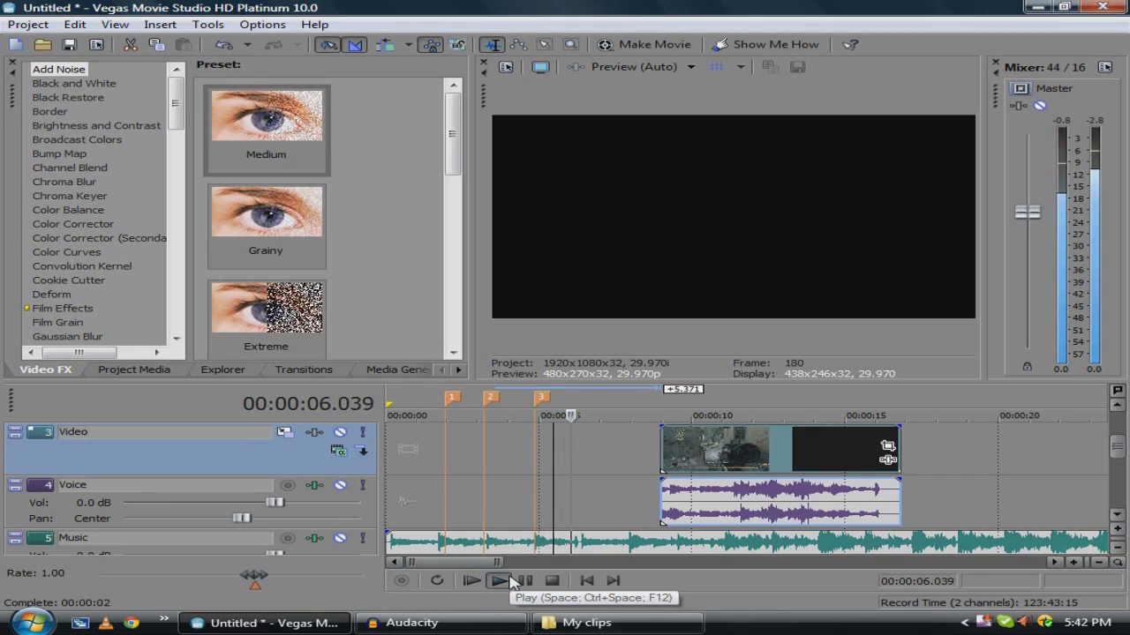
key("m")
key("m")
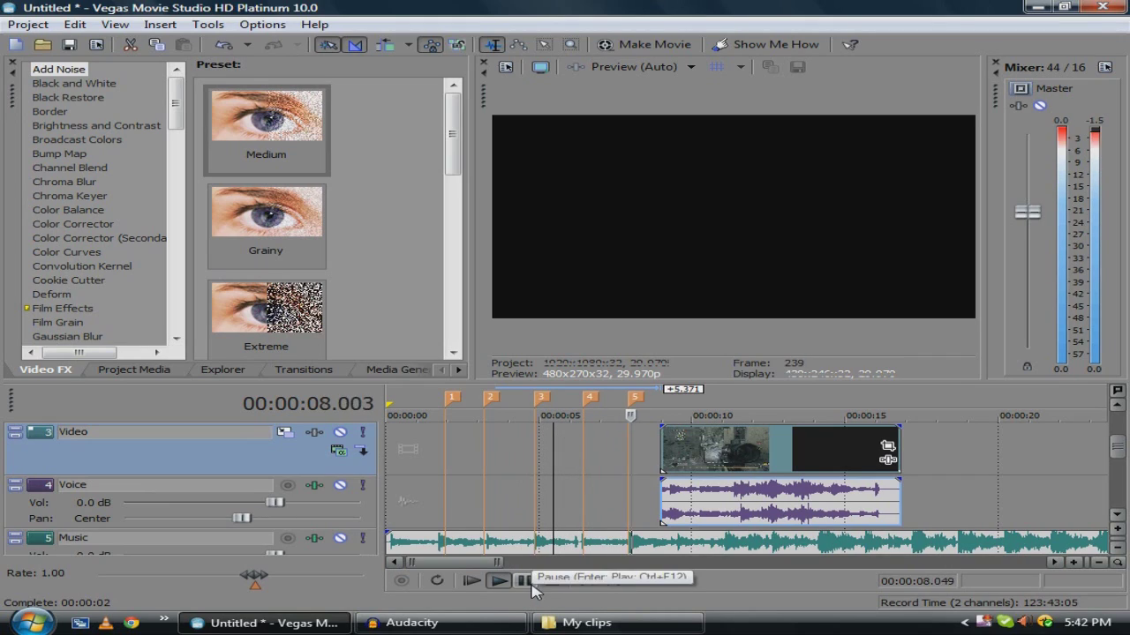
left_click(526, 580)
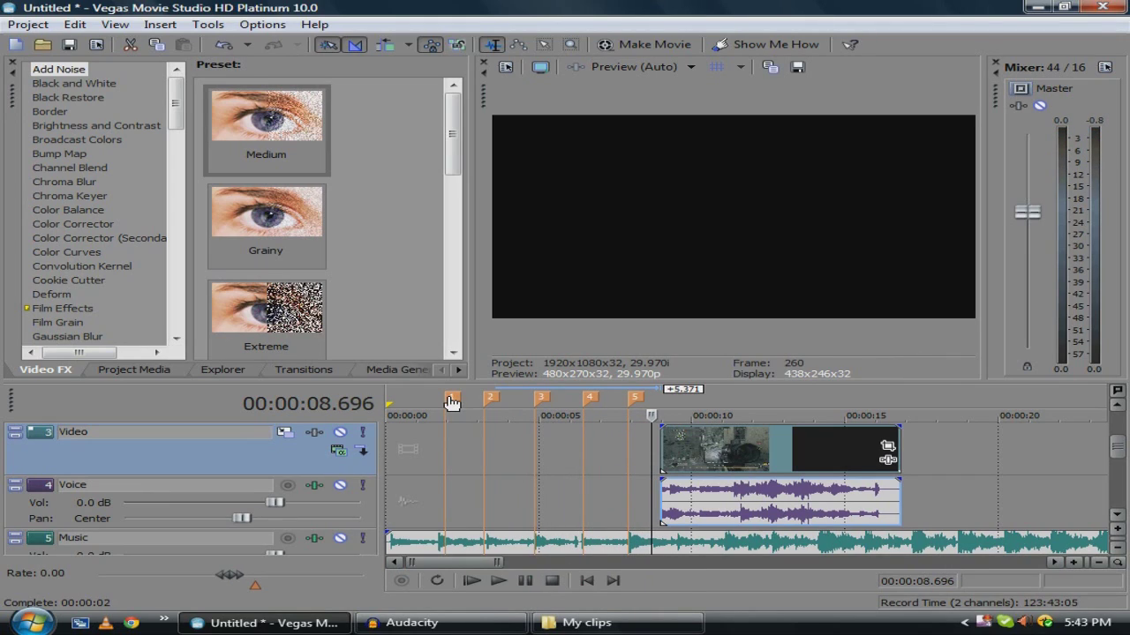
- Fine-tune the first marker's position so it lines up with its beat in the song's waveform
left_click(441, 546)
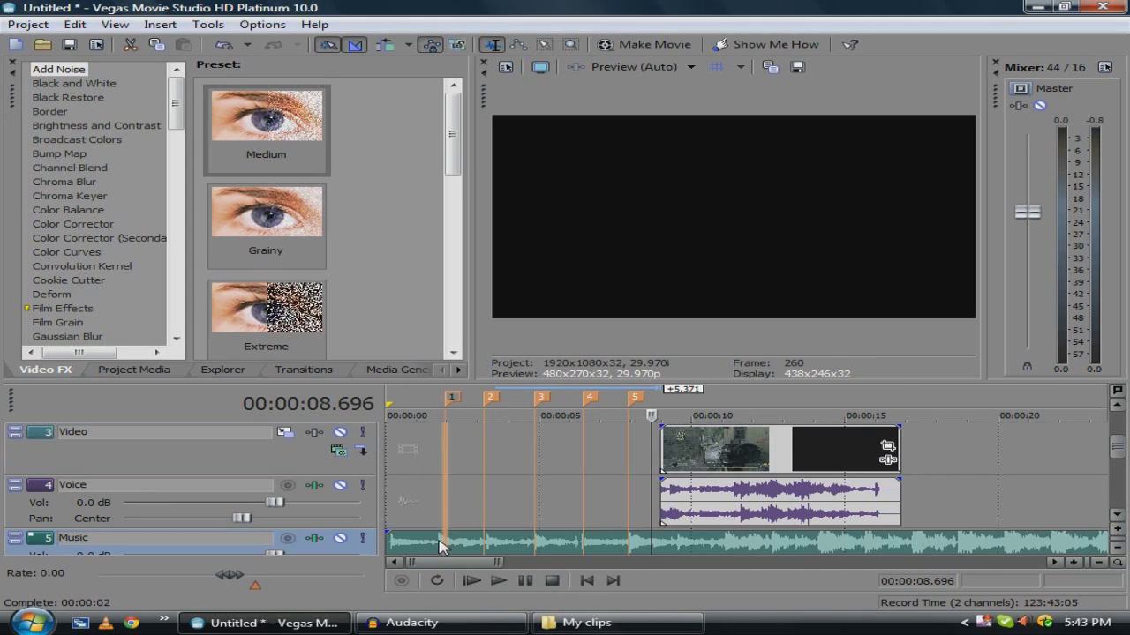
key("1")
scroll(441, 545, "up", 5)
left_click_drag(740, 395, 686, 393)
scroll(694, 415, "down", 5)
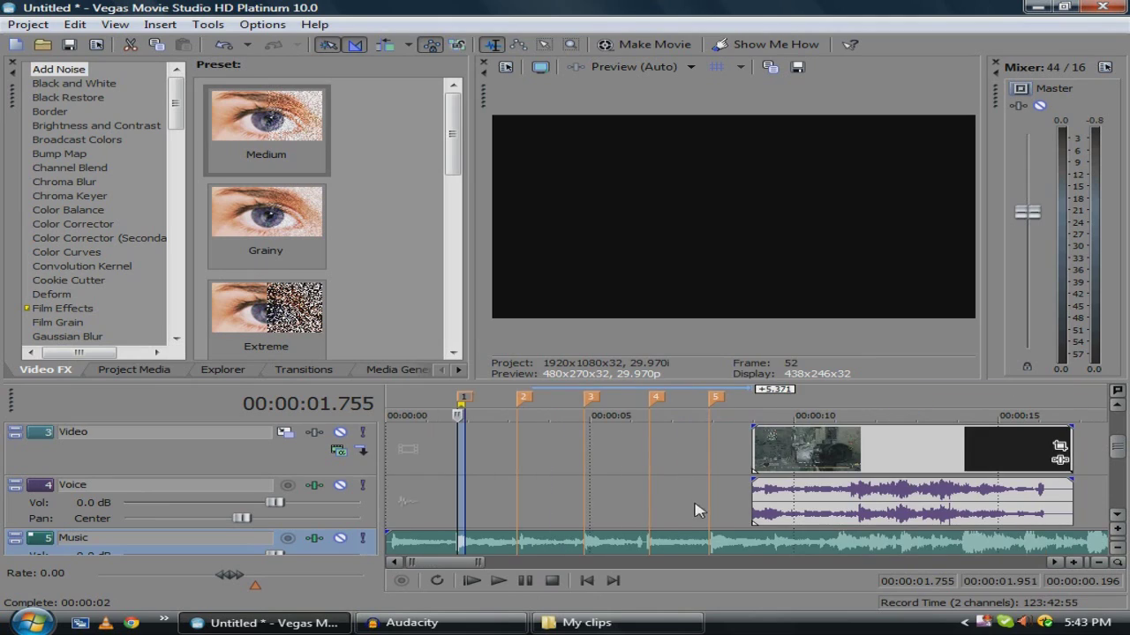
- Shift the second marker onto its beat peak in the song's waveform at about 3.3 seconds
left_click(519, 540)
scroll(521, 540, "up", 5)
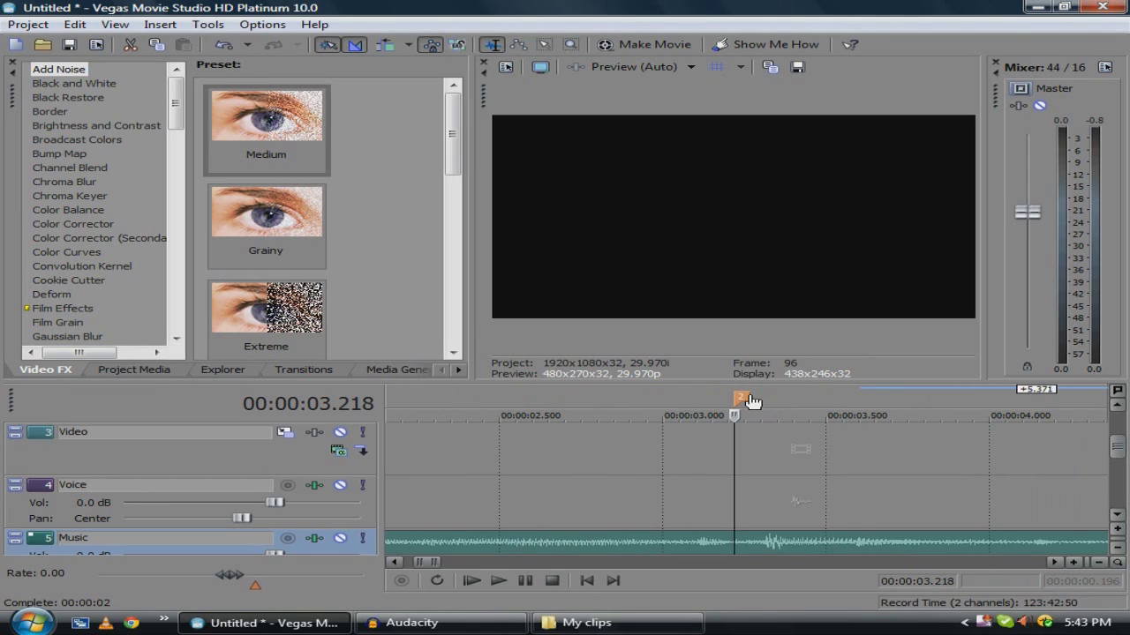
scroll(772, 406, "down", 5)
- Split the gameplay clip at about 11.2 seconds and stretch its first part into slow motion, about 9 seconds long from the timeline start
left_click(624, 512)
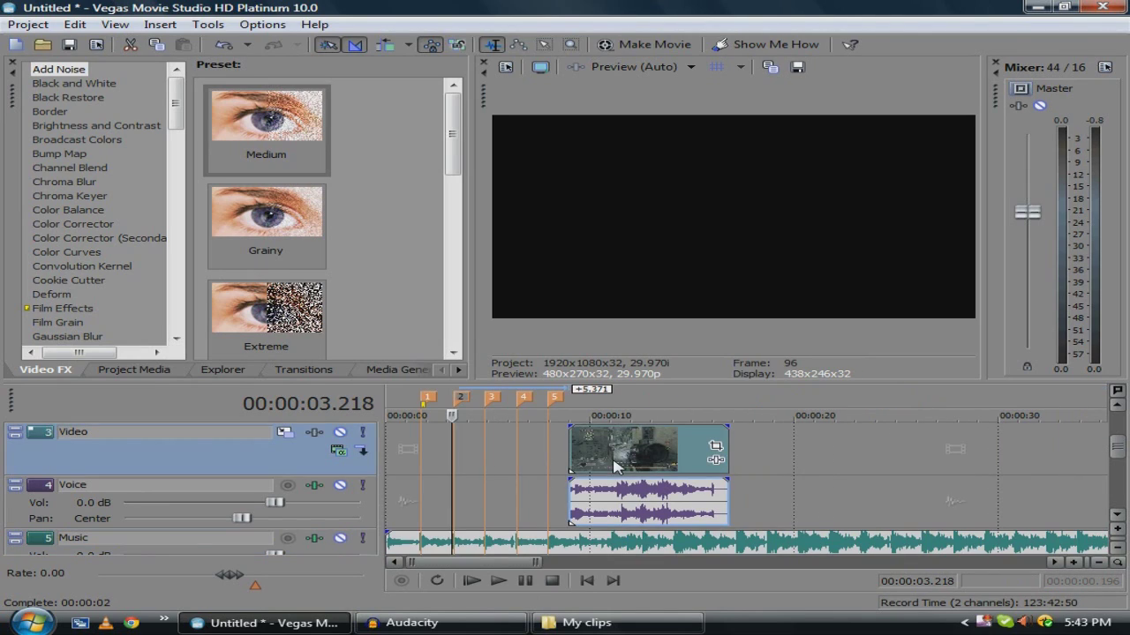
scroll(734, 488, "up", 3)
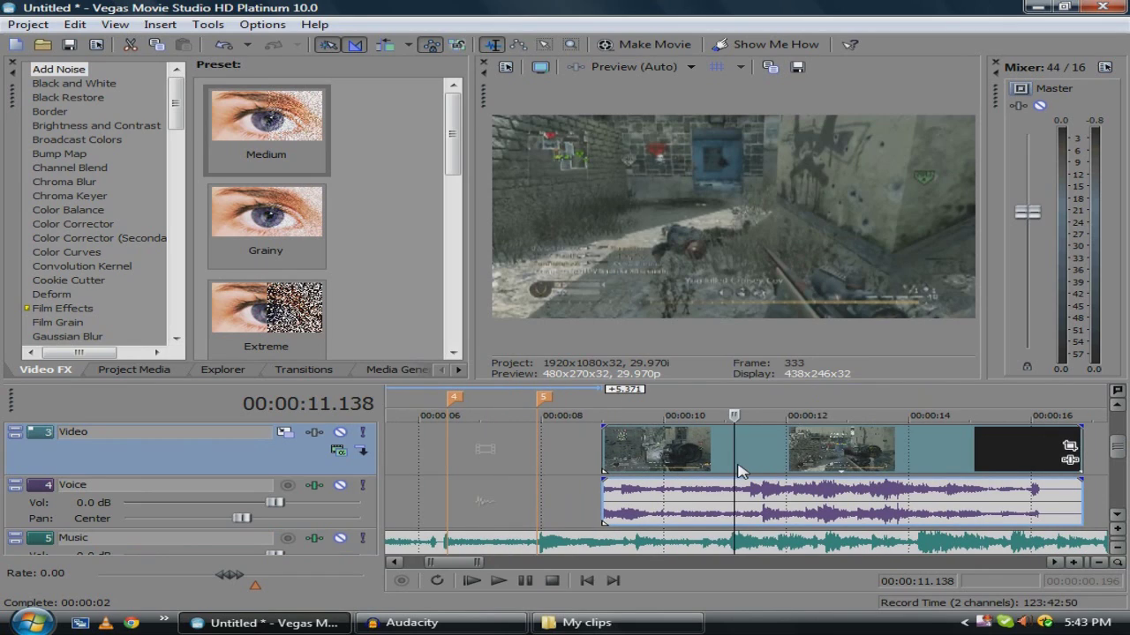
left_click(738, 470)
scroll(738, 470, "down", 3)
key("s")
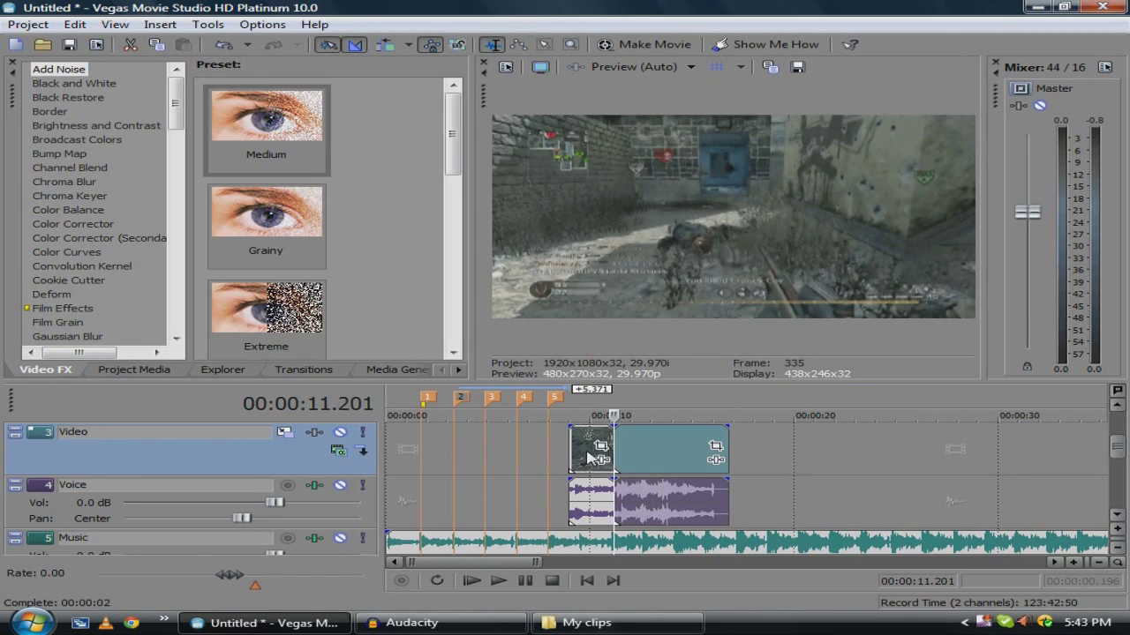
mouse_move(590, 457)
left_mouse_down()
mouse_move(402, 441)
mouse_move(577, 459)
left_mouse_up()
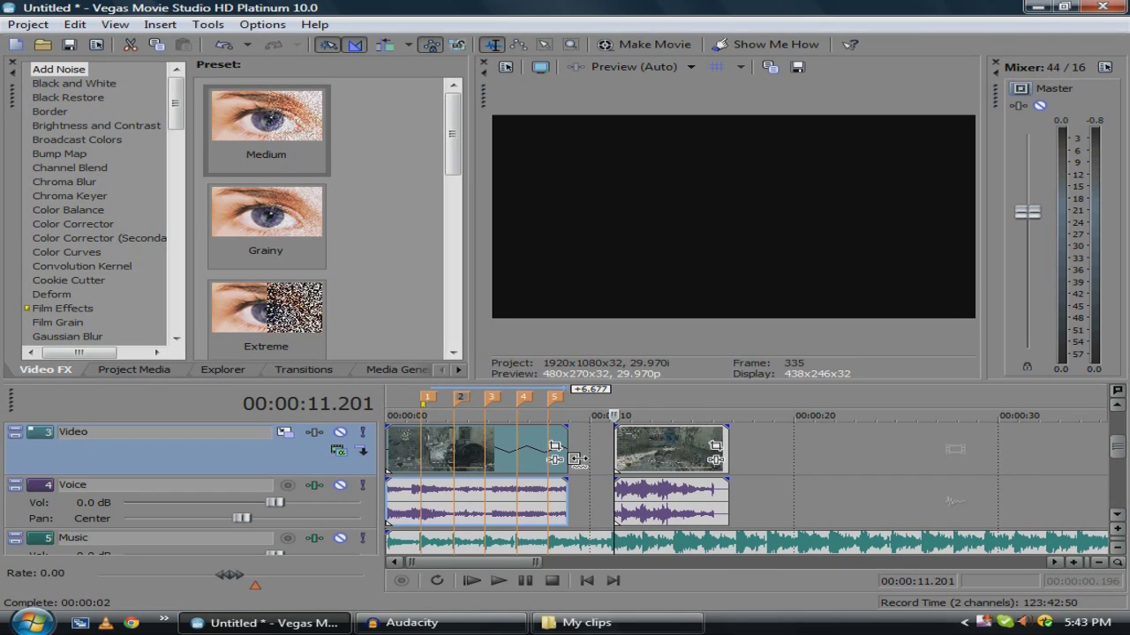
- Lock the pitch change to the stretch in the audio properties of the slowed first clip part
left_click(518, 510)
right_click(518, 508)
left_click(535, 516)
right_click(536, 516)
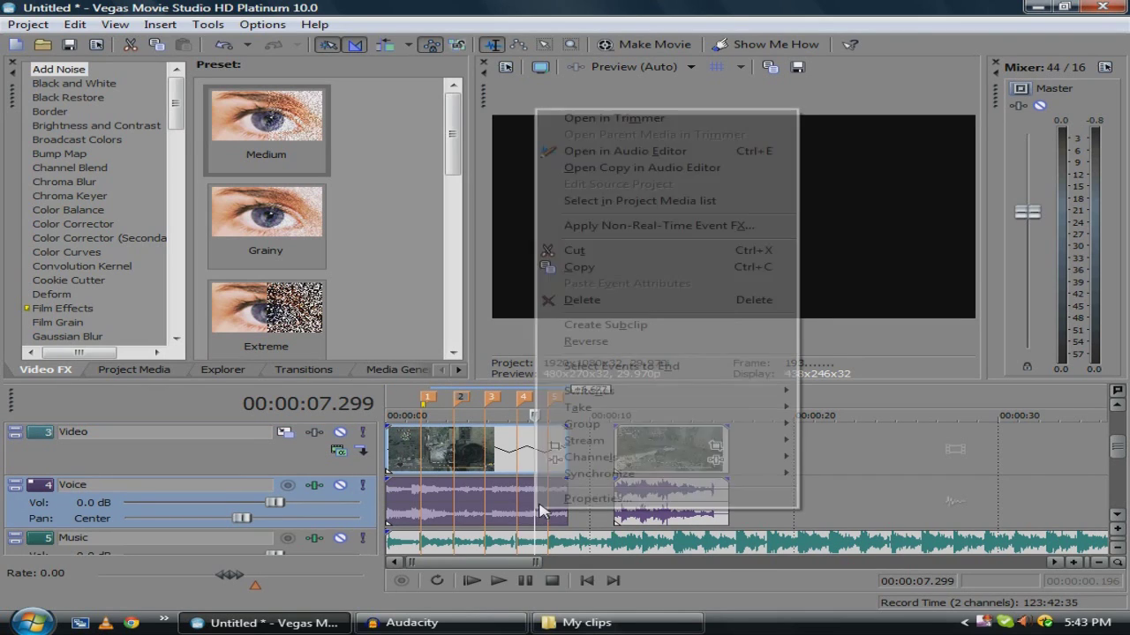
left_click(565, 547)
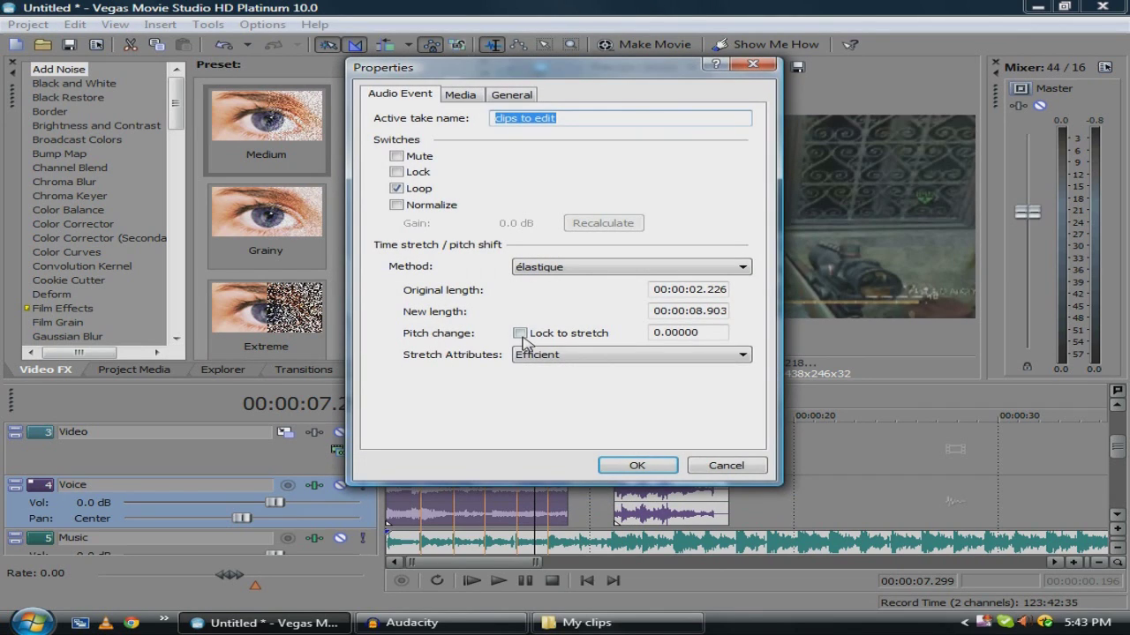
left_click(519, 332)
left_click(636, 463)
- Move the second clip part against the end of the slowed part and play the edit briefly from the start
left_click_drag(637, 457, 598, 466)
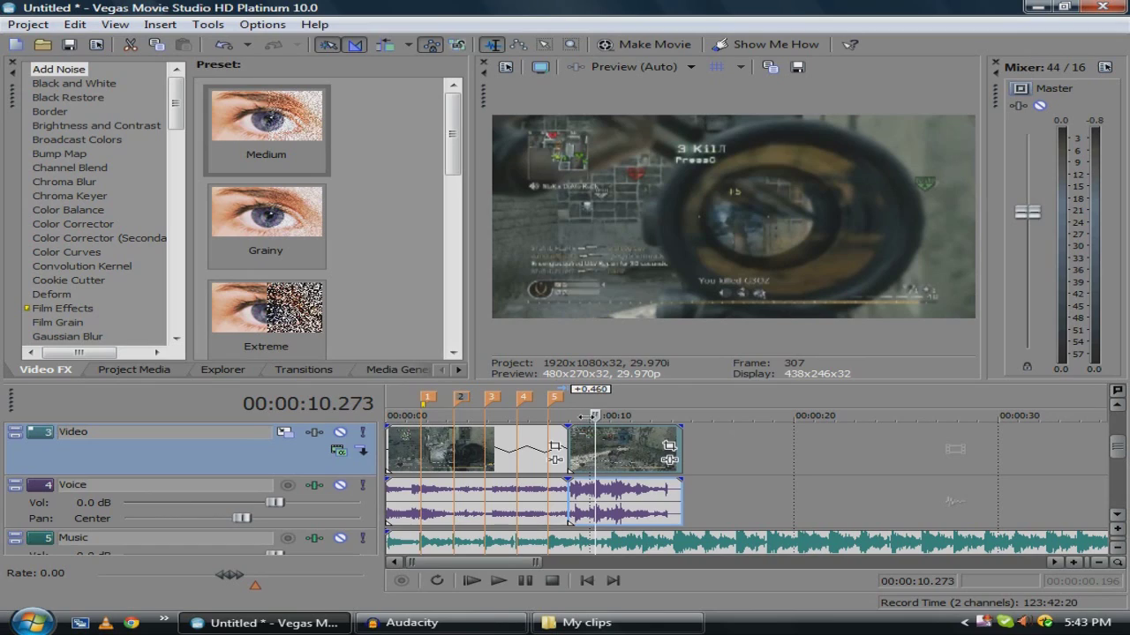
left_click(575, 446)
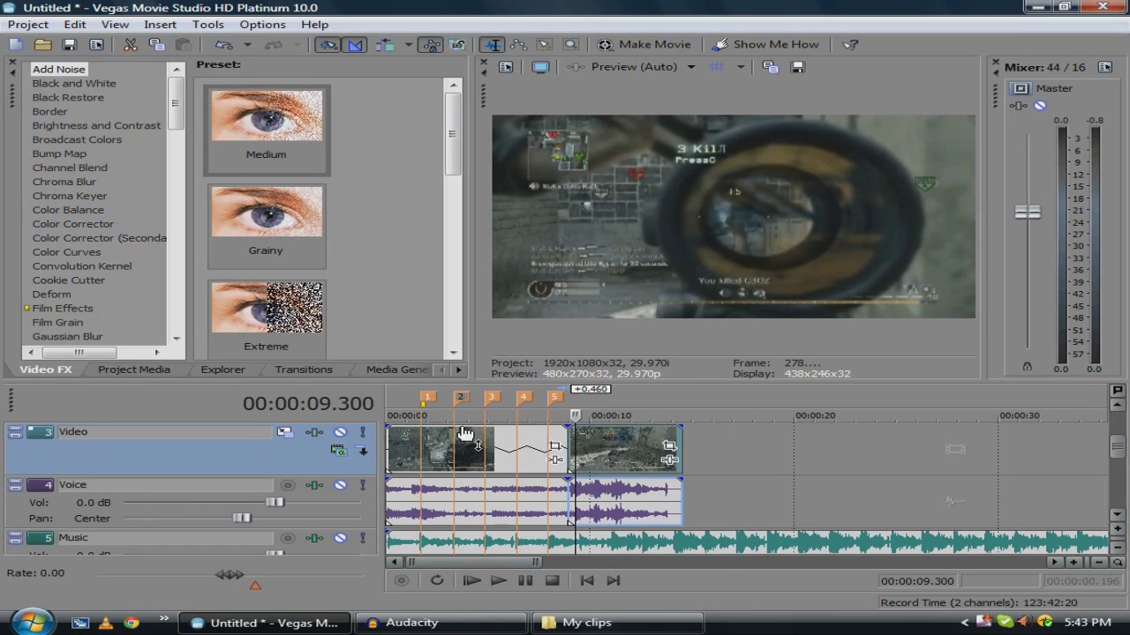
left_click(469, 579)
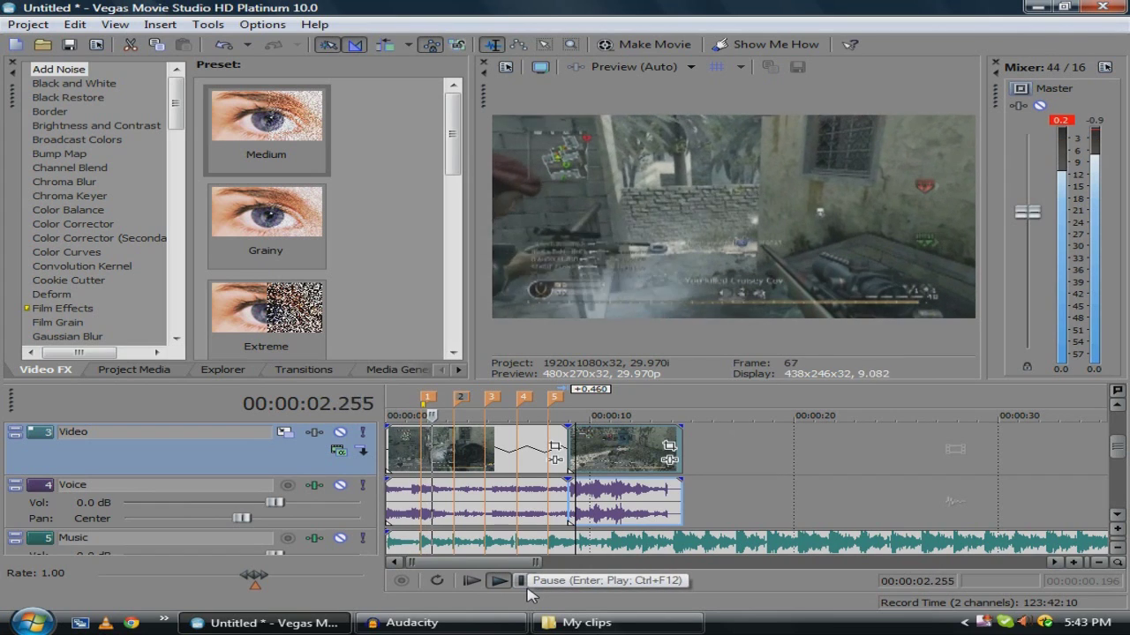
left_click(520, 580)
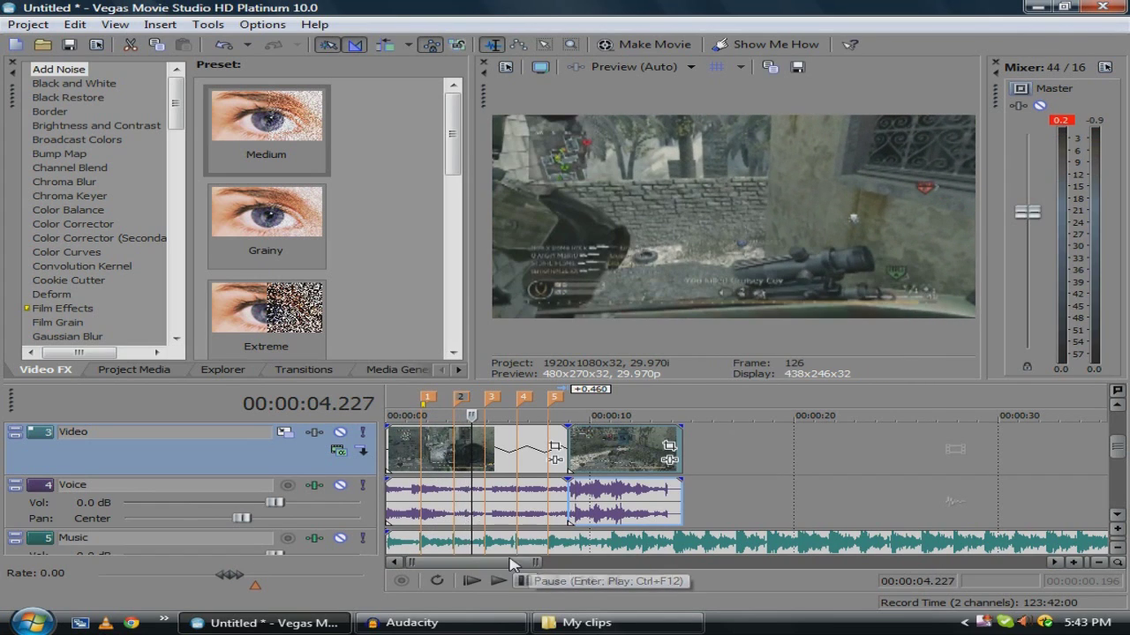
- Trim about 2.7 seconds off the slowed part's beginning and shift both clip parts earlier, back to back from the timeline start
scroll(426, 461, "up", 4)
scroll(425, 461, "down", 3)
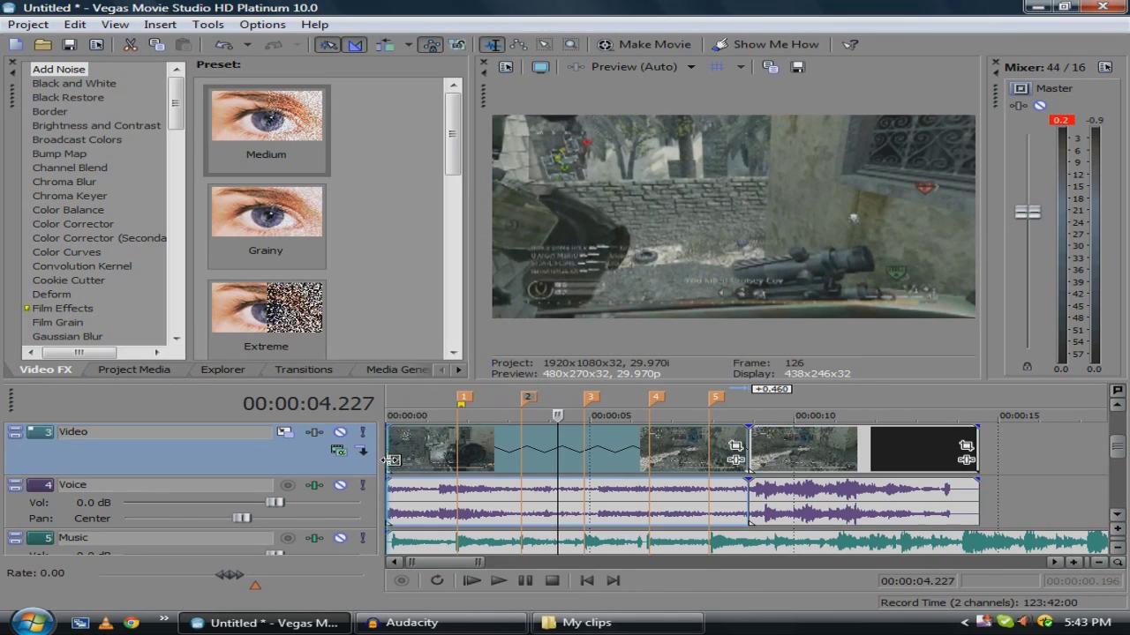
left_click_drag(388, 460, 499, 460)
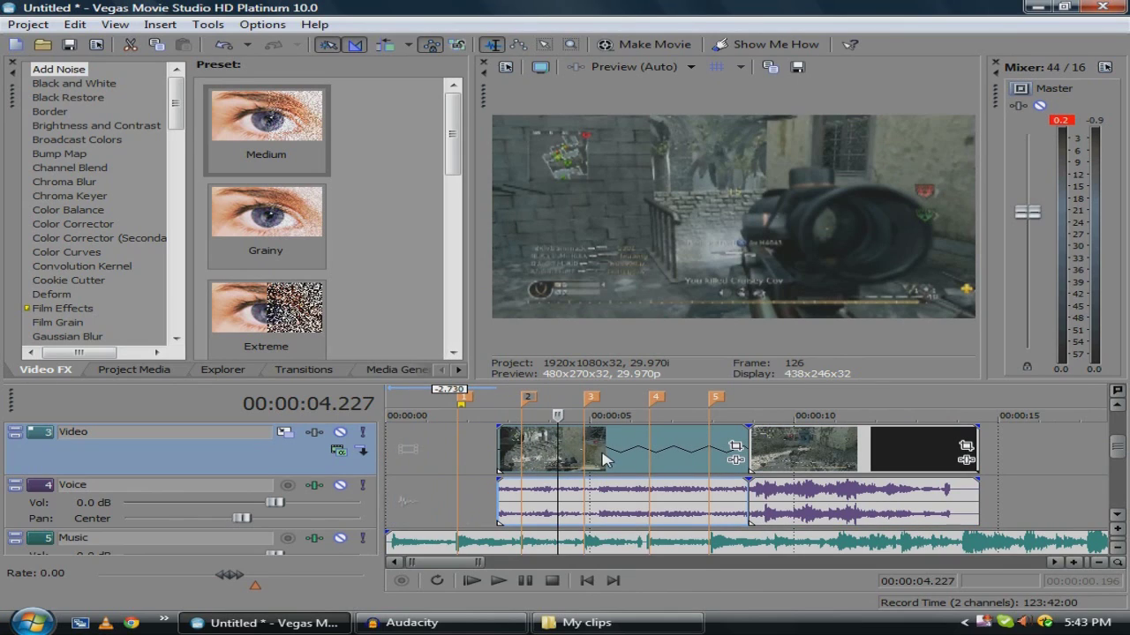
left_click_drag(615, 465, 504, 468)
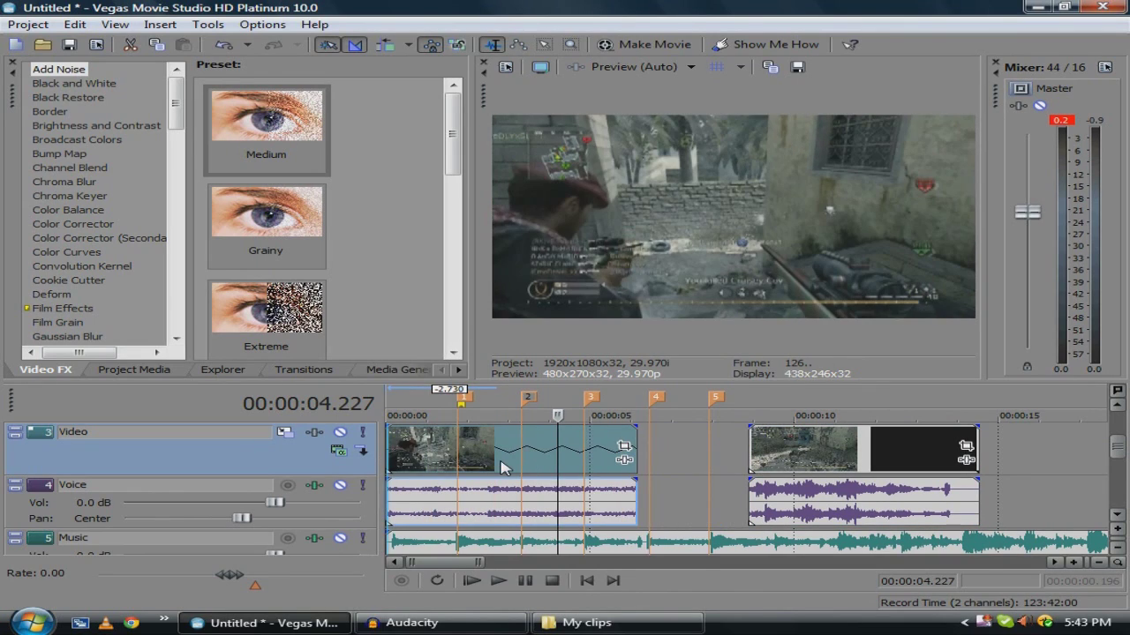
left_click_drag(805, 466, 693, 466)
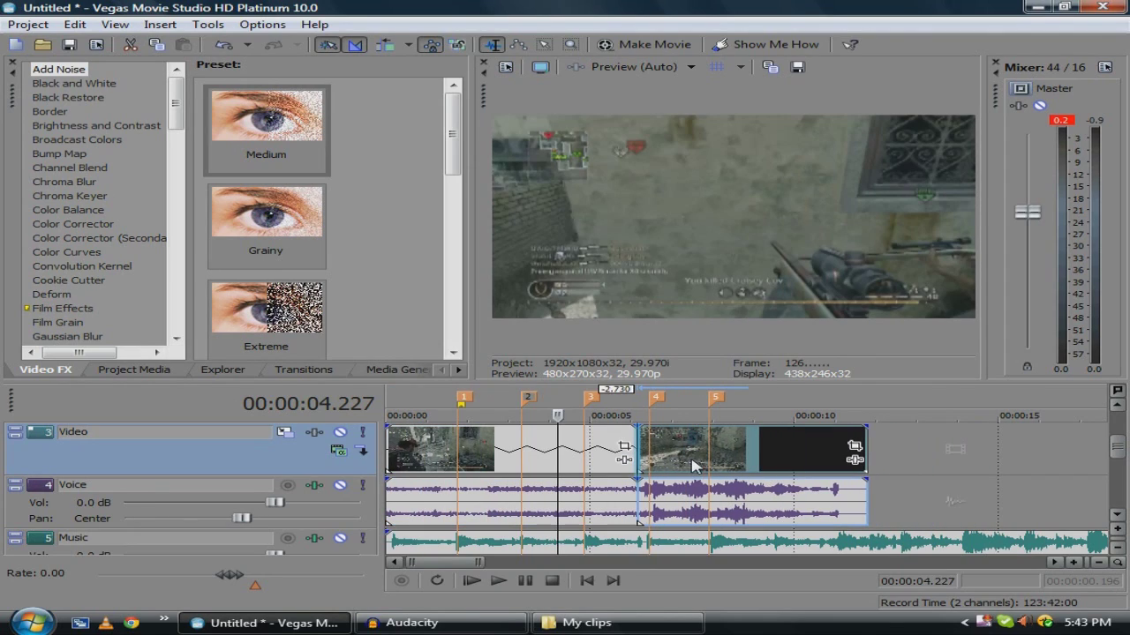
- Open Event Pan/Crop for the slowed clip part and add a position keyframe at the first beat marker, 1.758 seconds
left_click(441, 465)
left_click(458, 466)
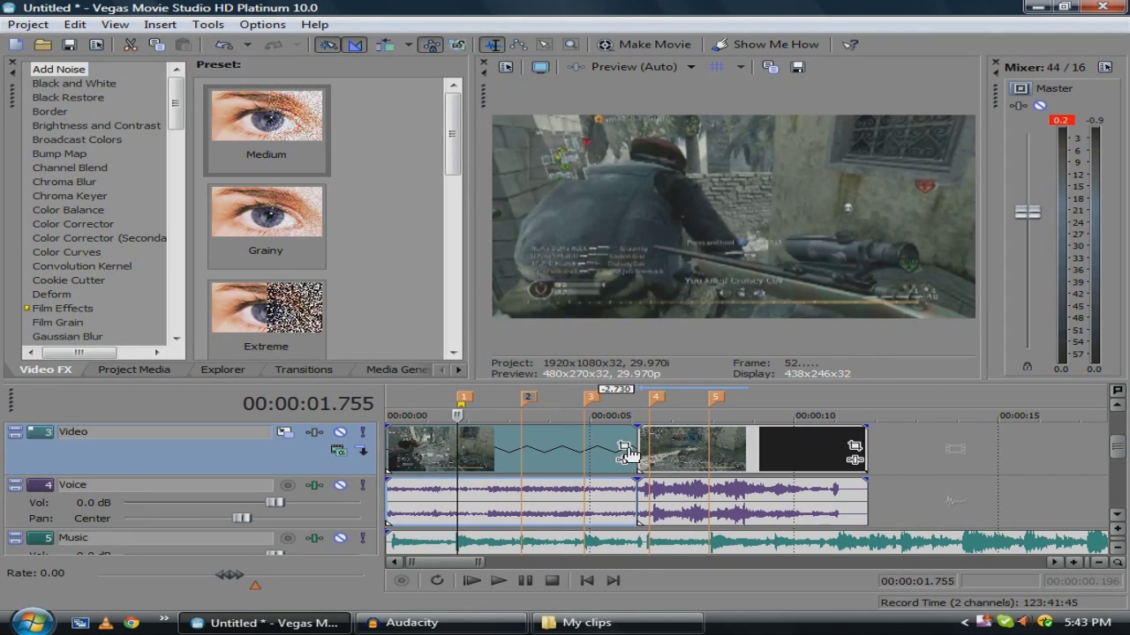
left_click(624, 447)
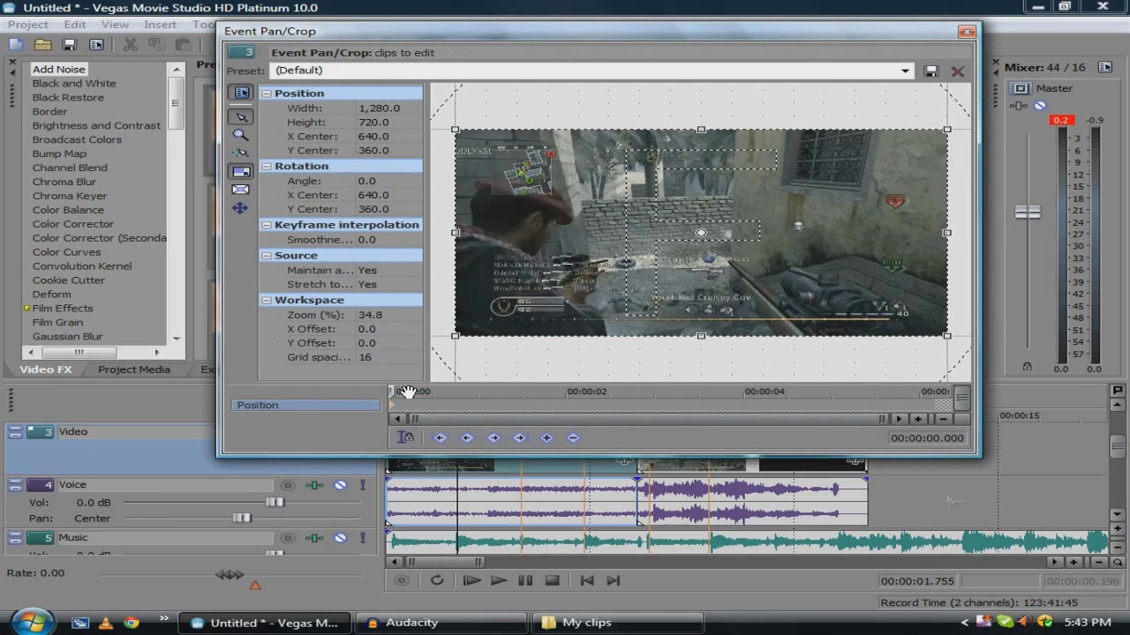
left_click_drag(391, 391, 567, 386)
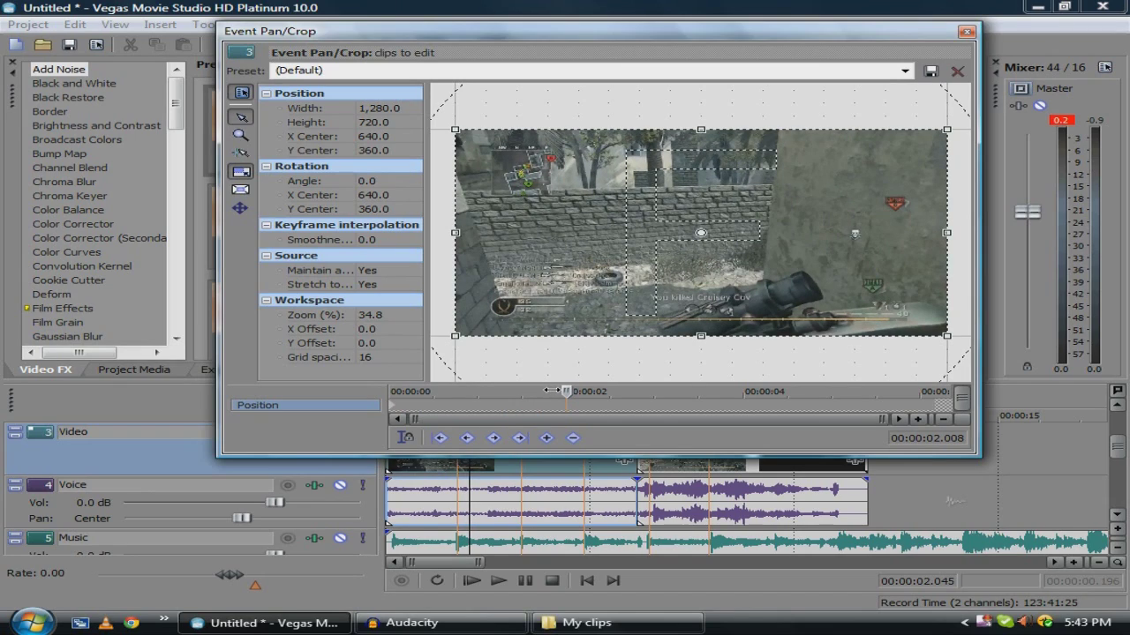
left_click(552, 391)
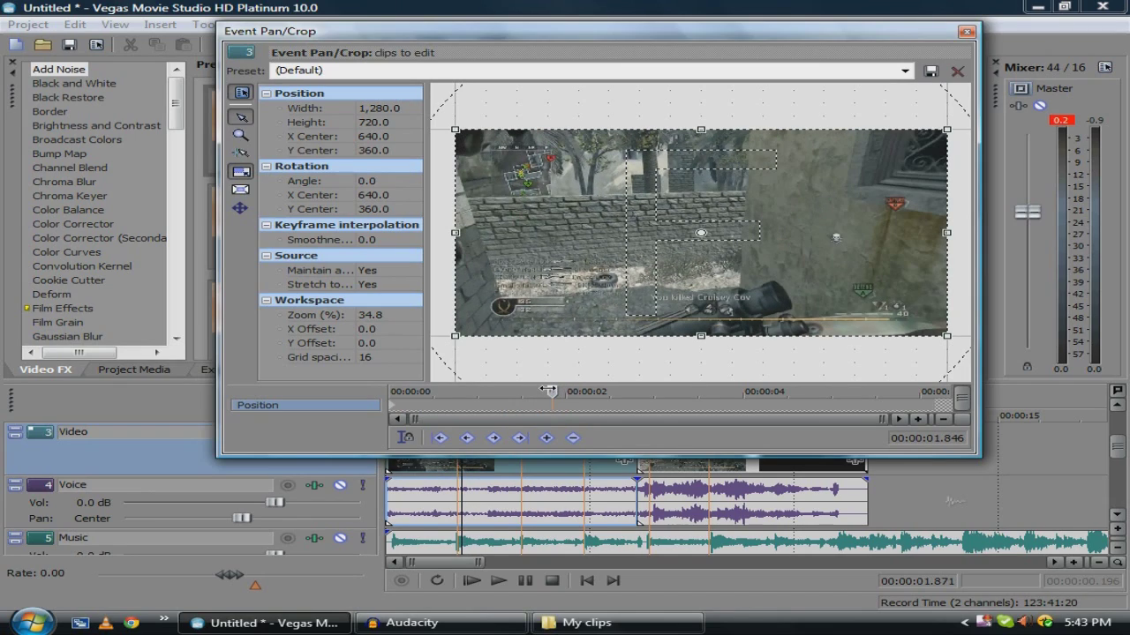
key("Left")
key("Left")
key("Left")
key("Left")
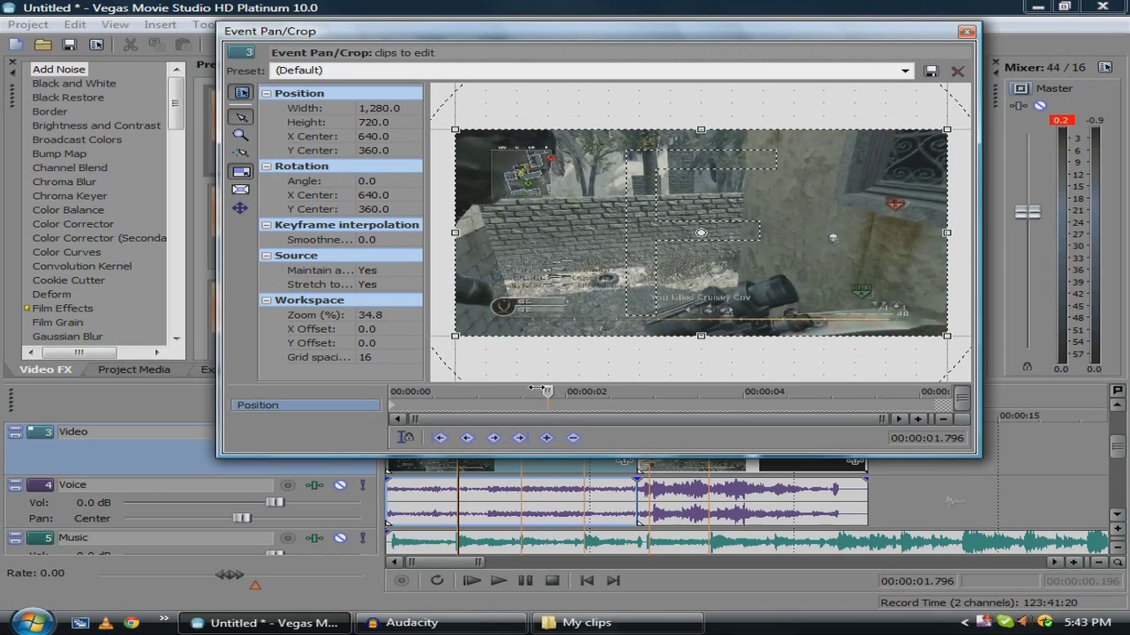
left_click(544, 391)
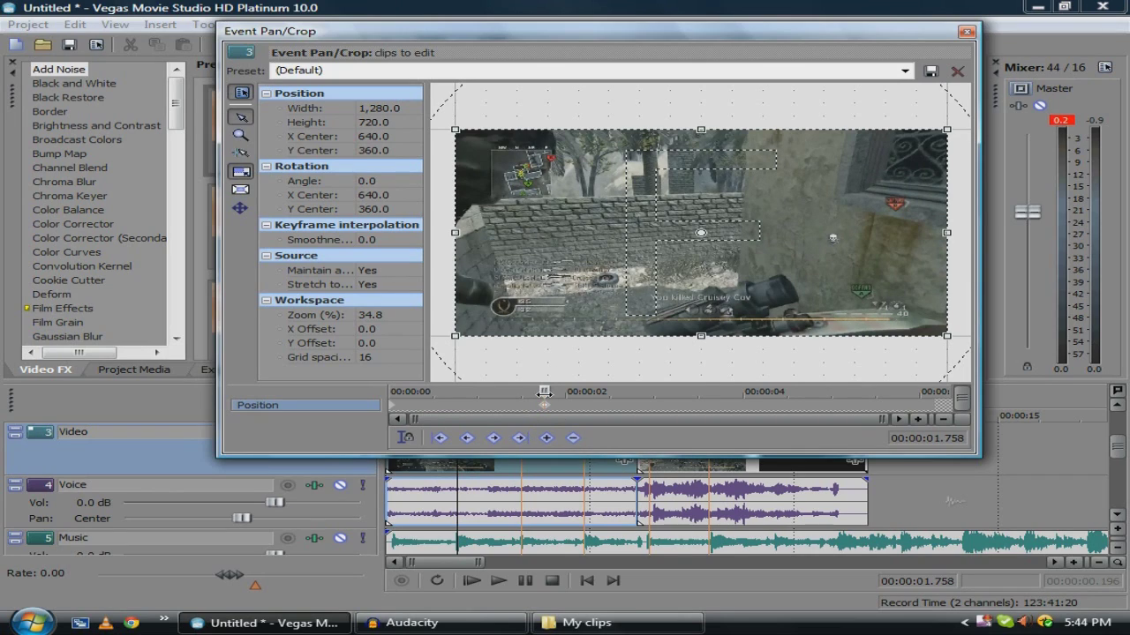
- Add a position keyframe at the second beat marker, 3.330 seconds
left_click_drag(545, 392, 665, 390)
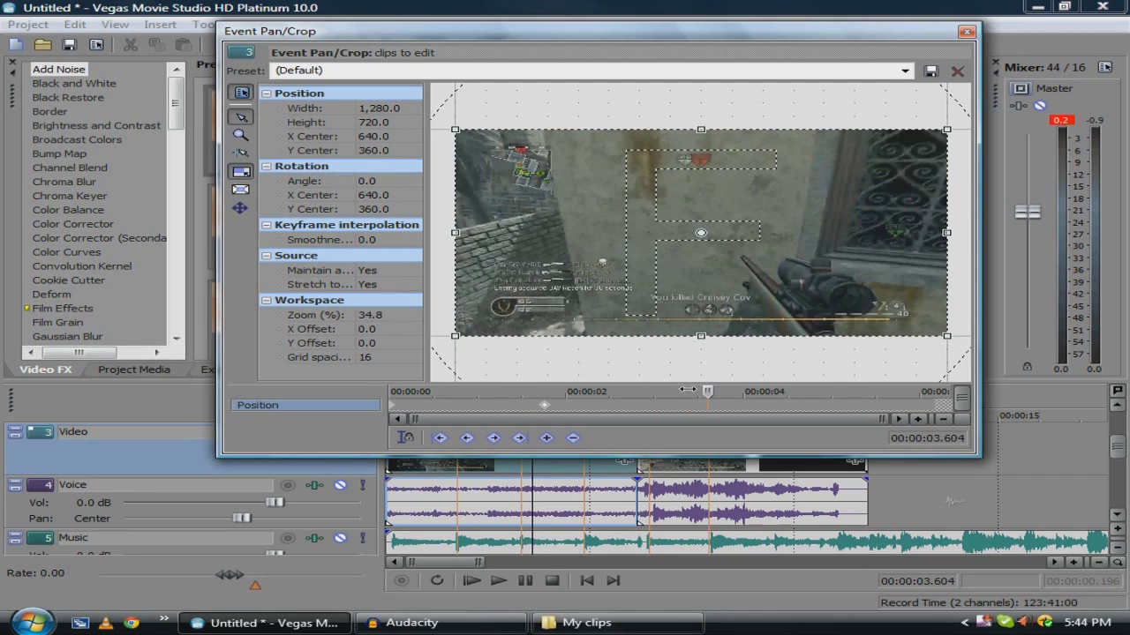
left_click(687, 391)
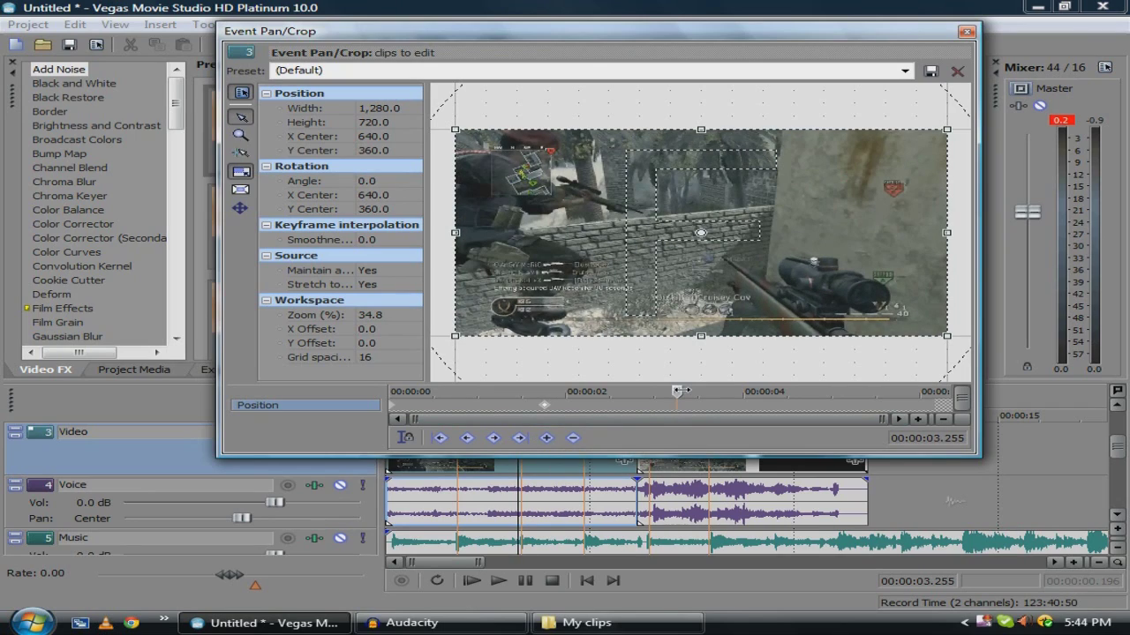
left_click(680, 391)
left_click(546, 438)
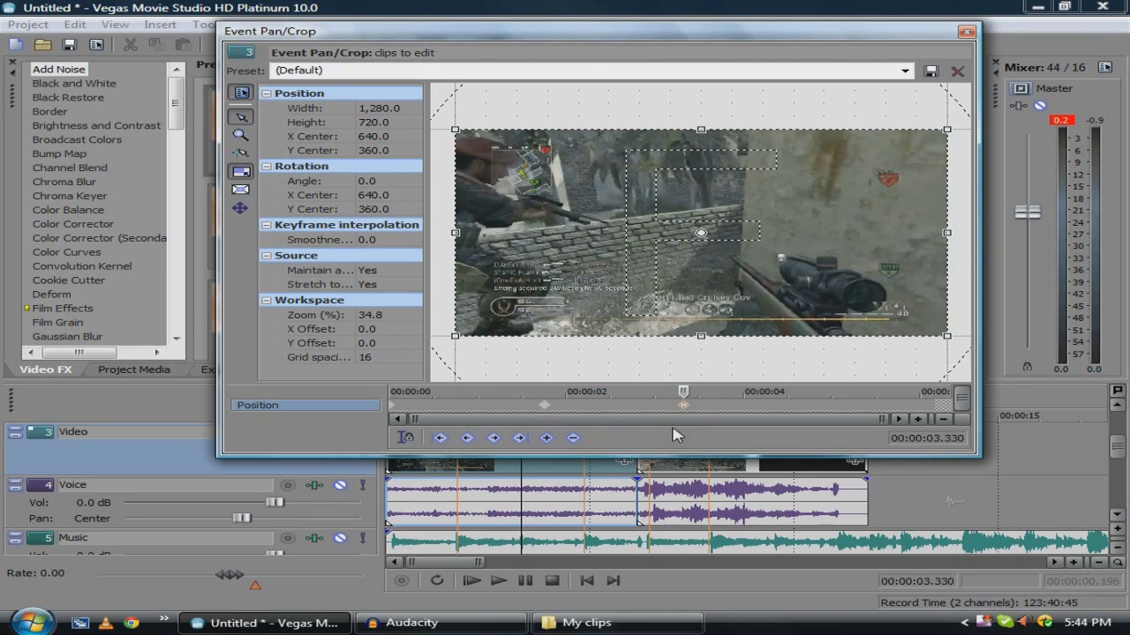
- Add a position keyframe at the third beat marker, 4.863 seconds
left_click(701, 391)
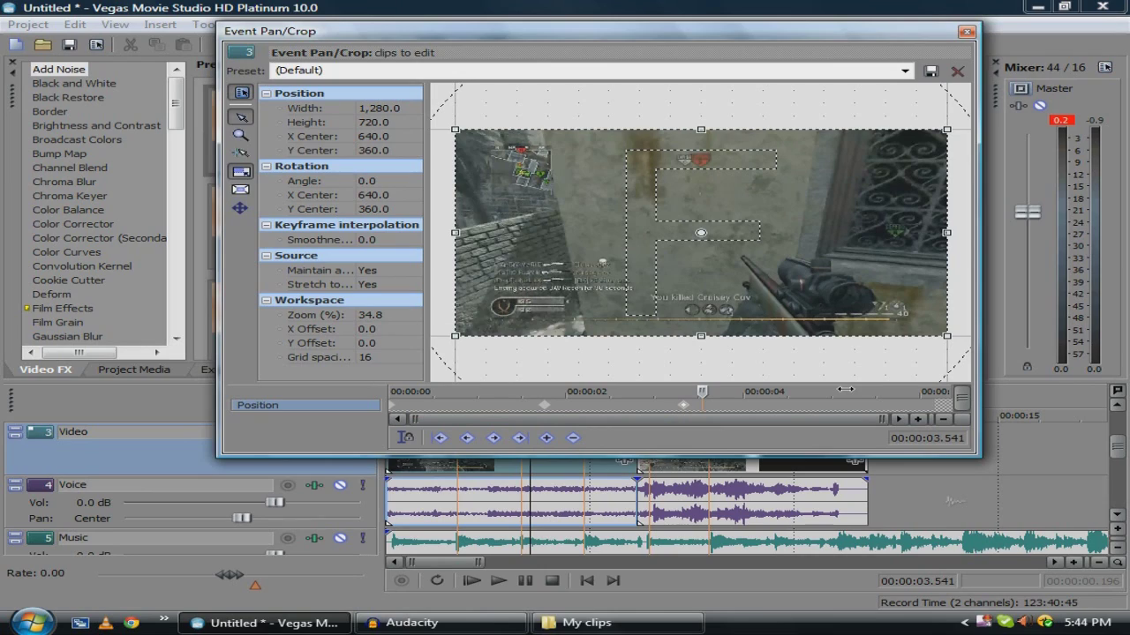
key("Right")
key("Right")
key("Right")
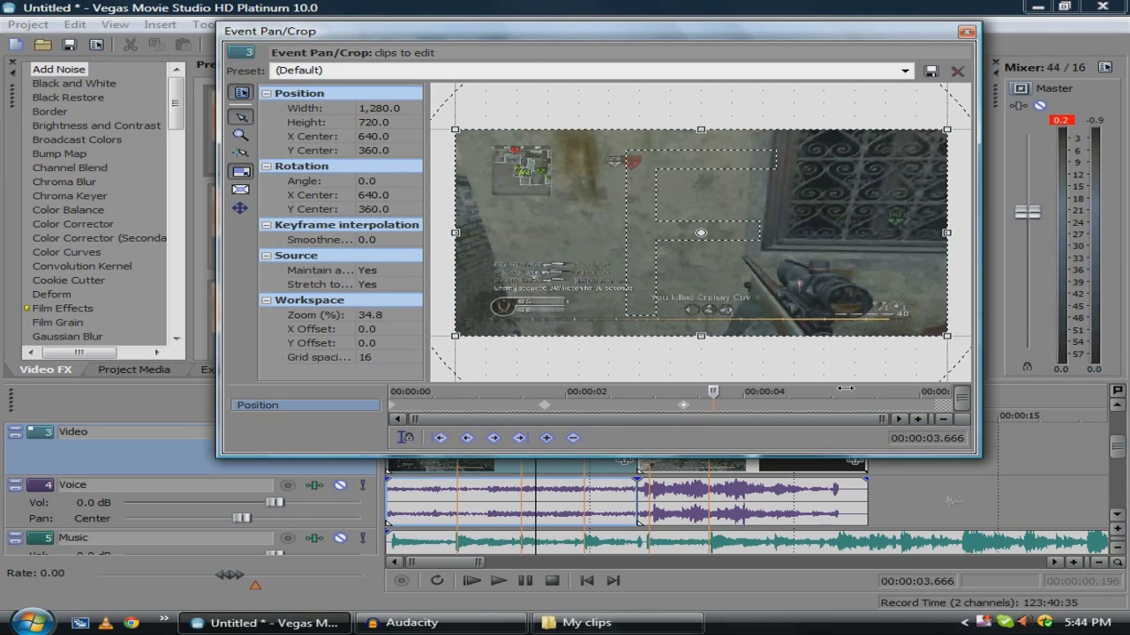
left_click(845, 390)
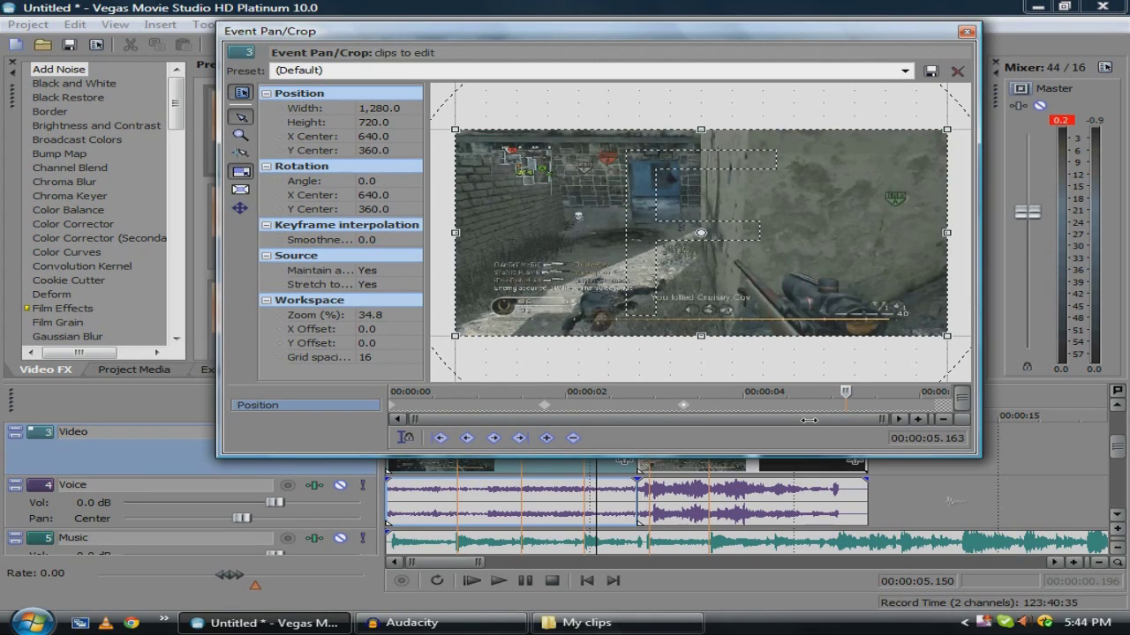
left_click(819, 392)
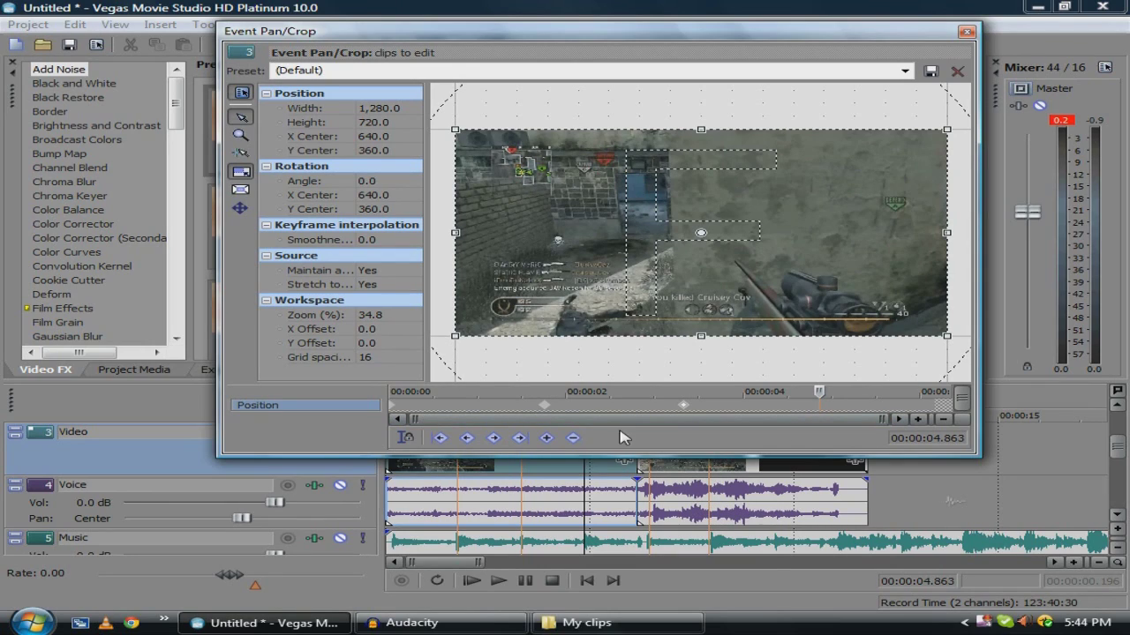
left_click(546, 437)
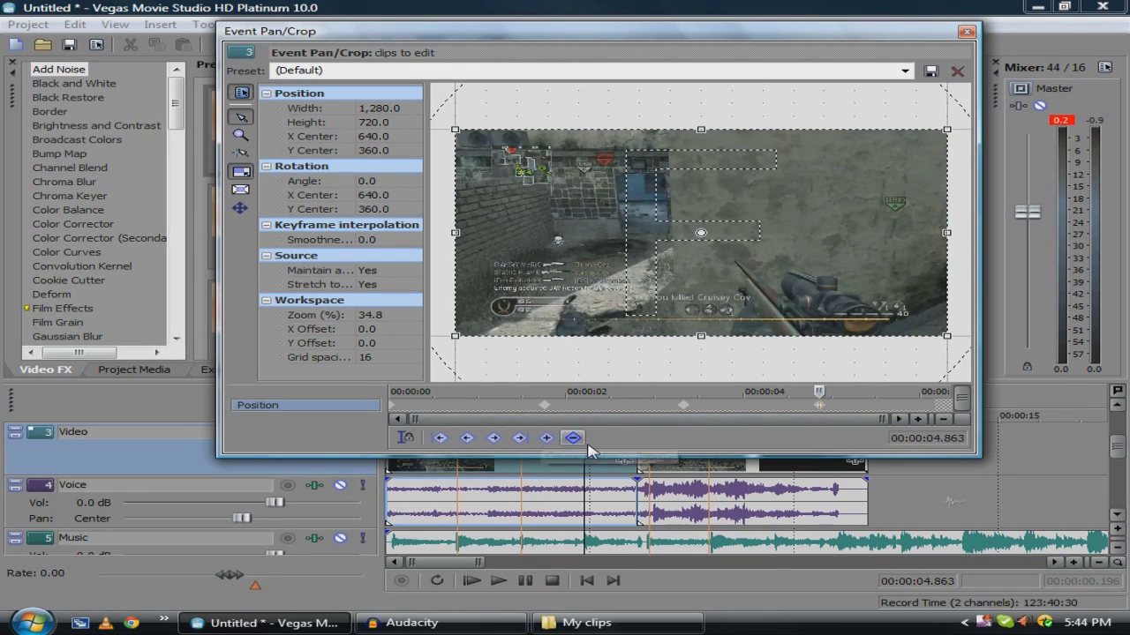
- Add position keyframes just before each of the three beat keyframes, at 1.634, 3.205 and 4.739 seconds
left_click(534, 405)
scroll(535, 405, "up", 3)
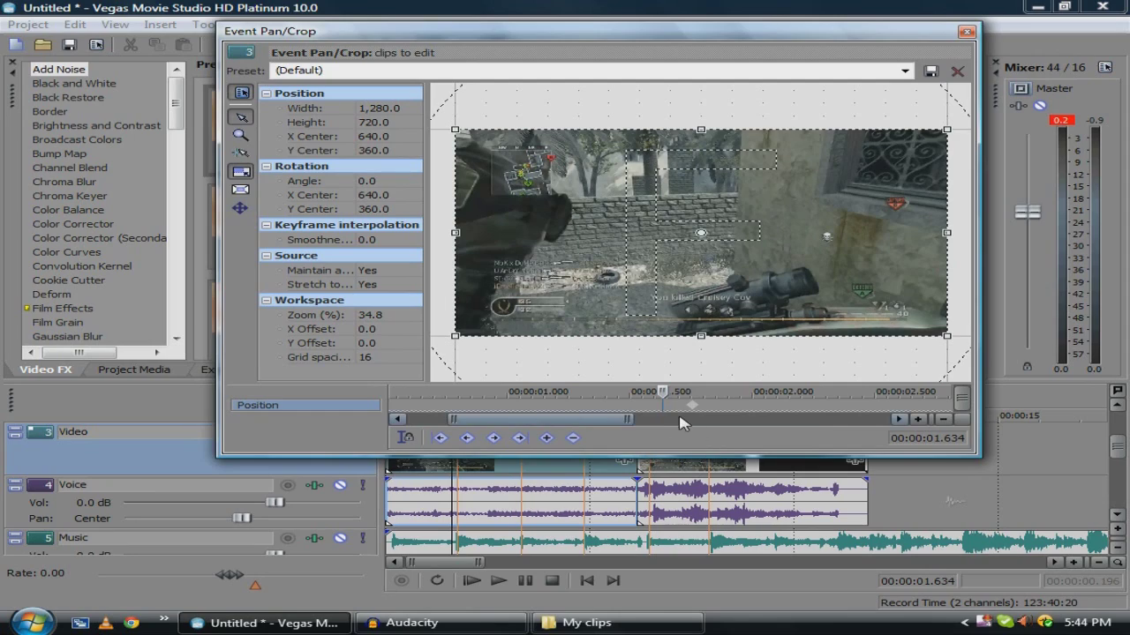
scroll(698, 412, "down", 3)
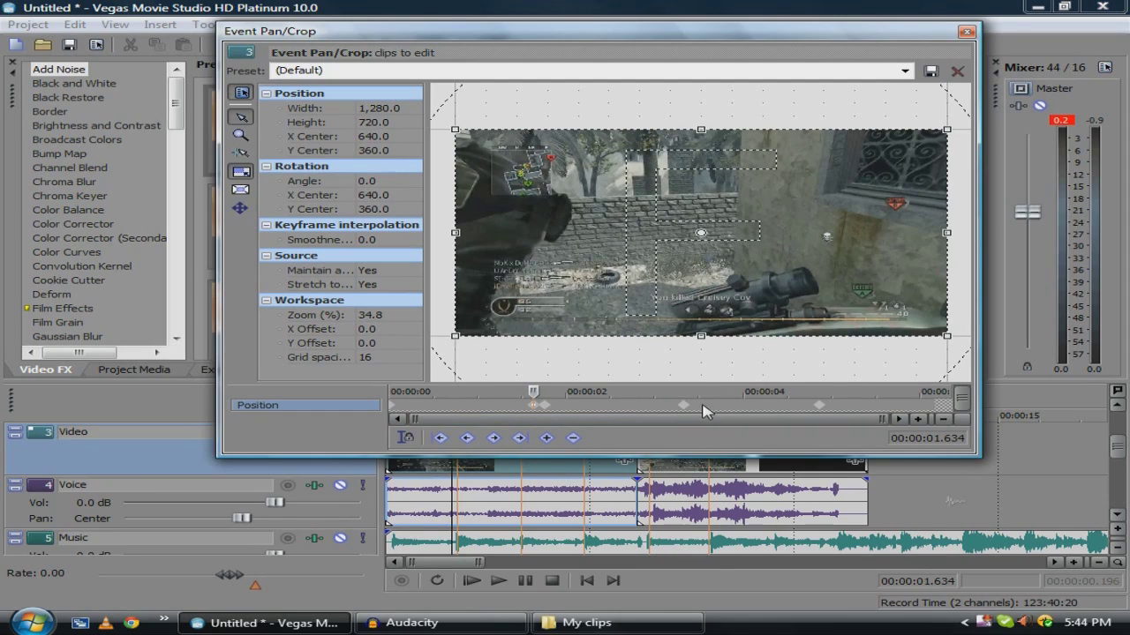
left_click(676, 412)
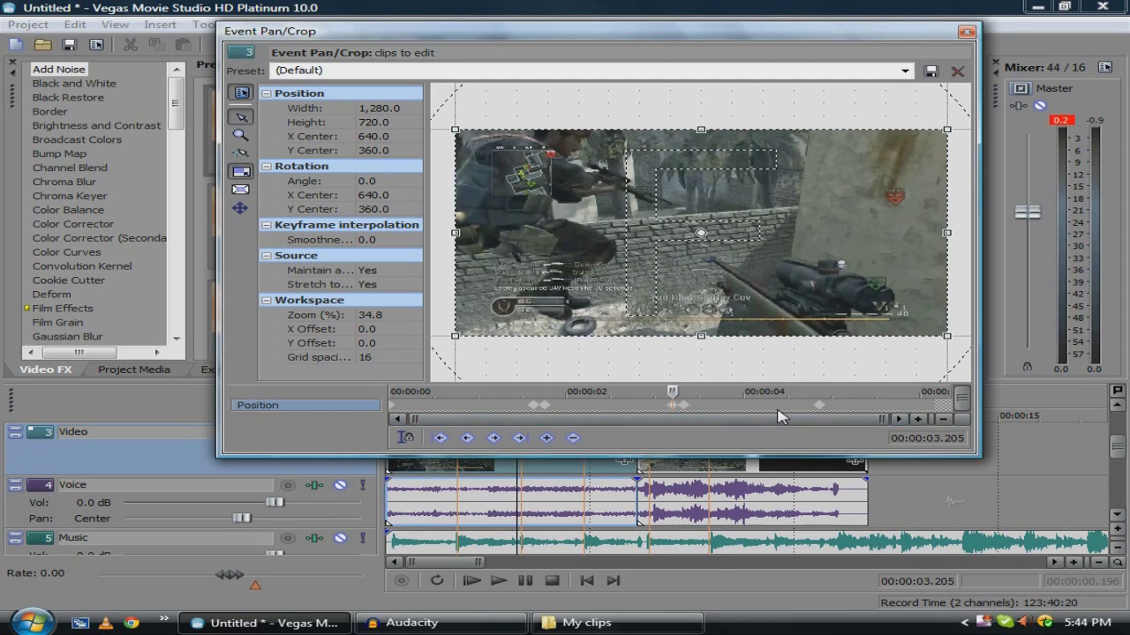
left_click(807, 402)
left_click(546, 437)
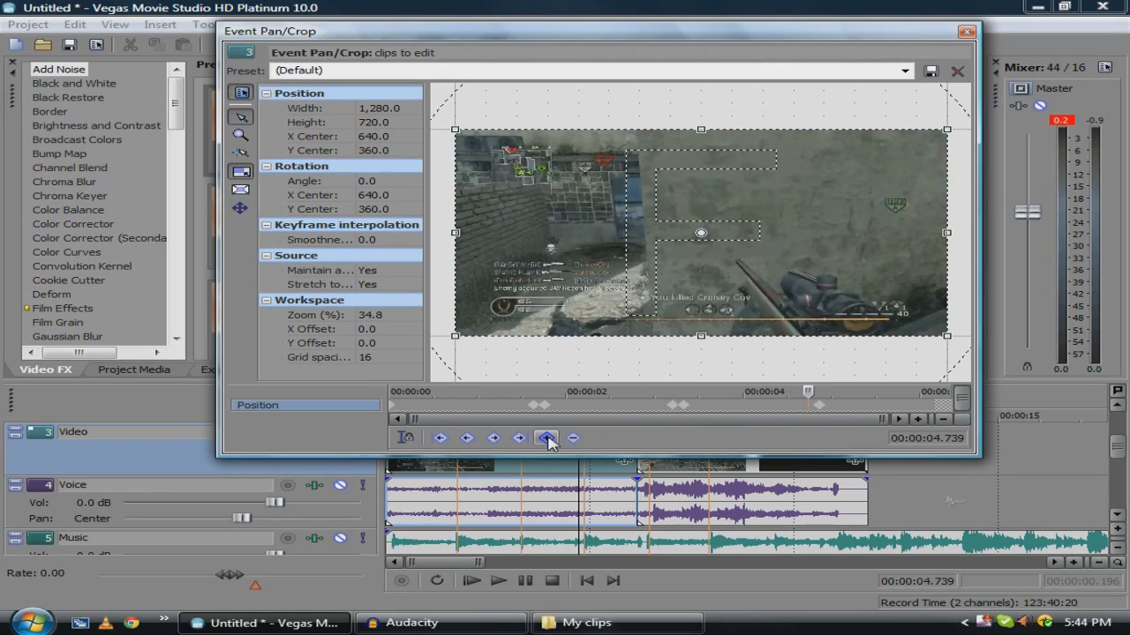
scroll(654, 389, "down", 3)
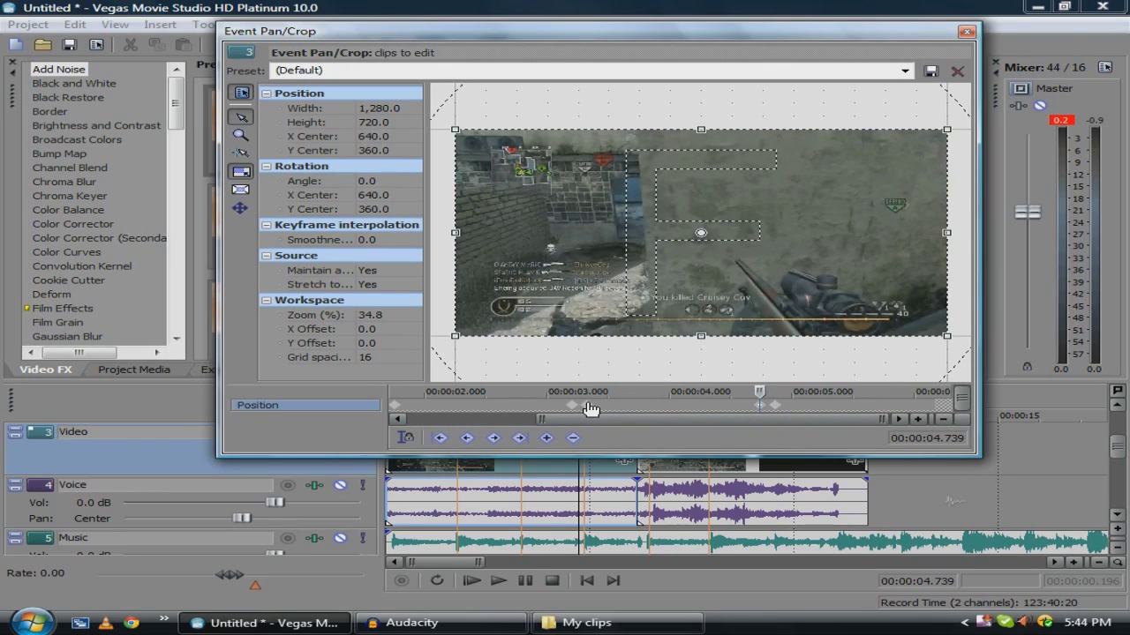
scroll(565, 406, "down", 2)
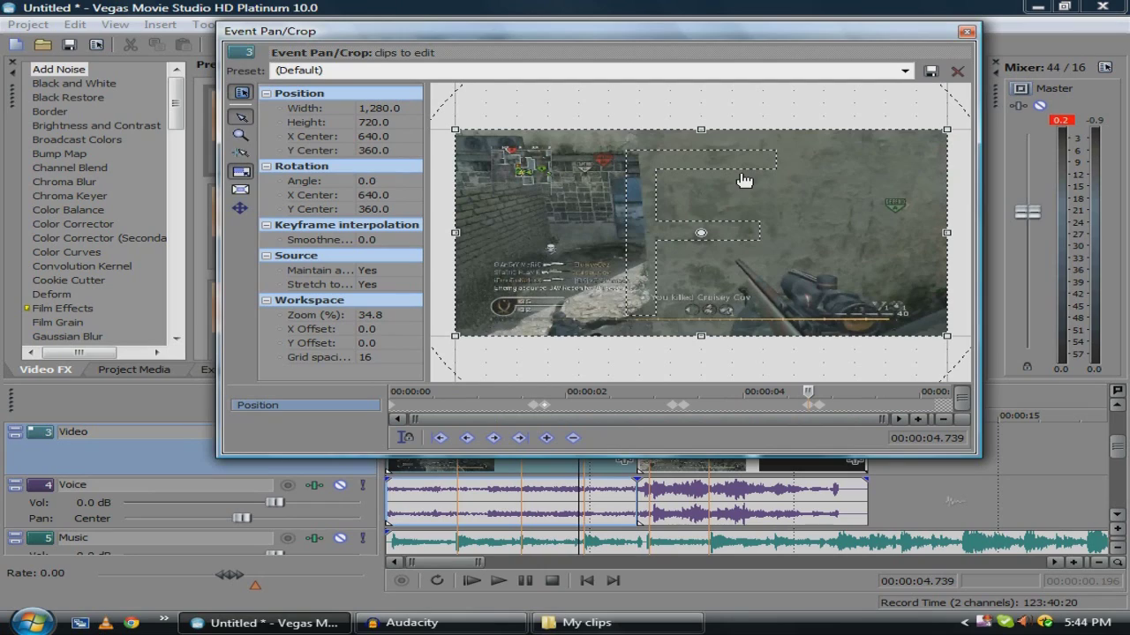
- Shrink the crop frame to about 820 by 461, centred, at the 1.758, 3.330 and 4.863 second keyframes, and close Event Pan/Crop
key("ctrl+Left")
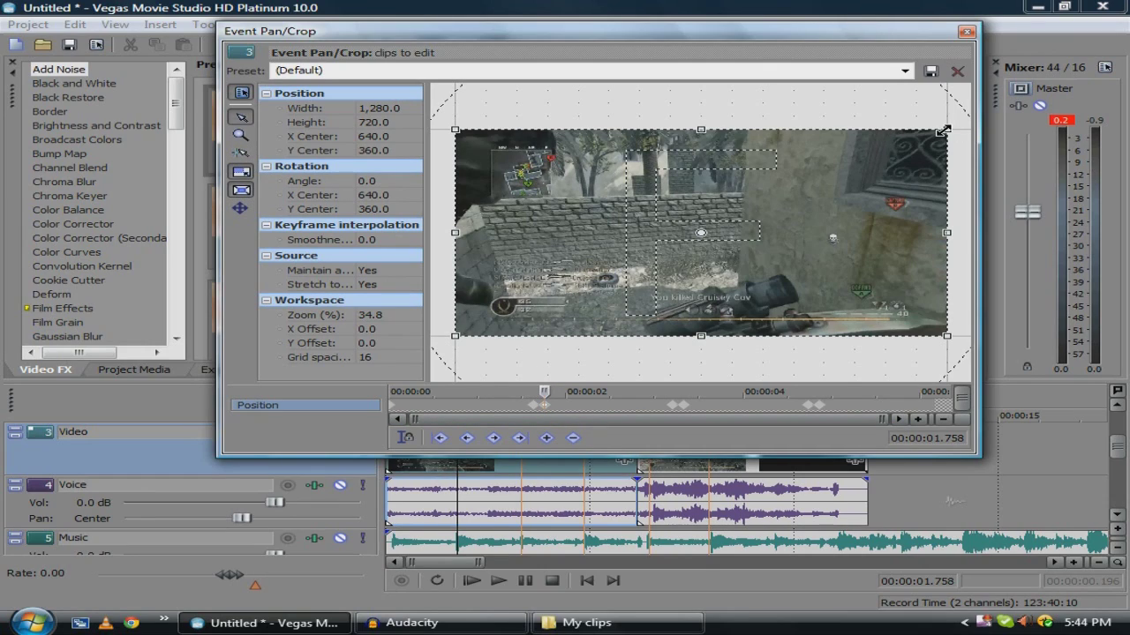
left_click_drag(943, 131, 879, 167)
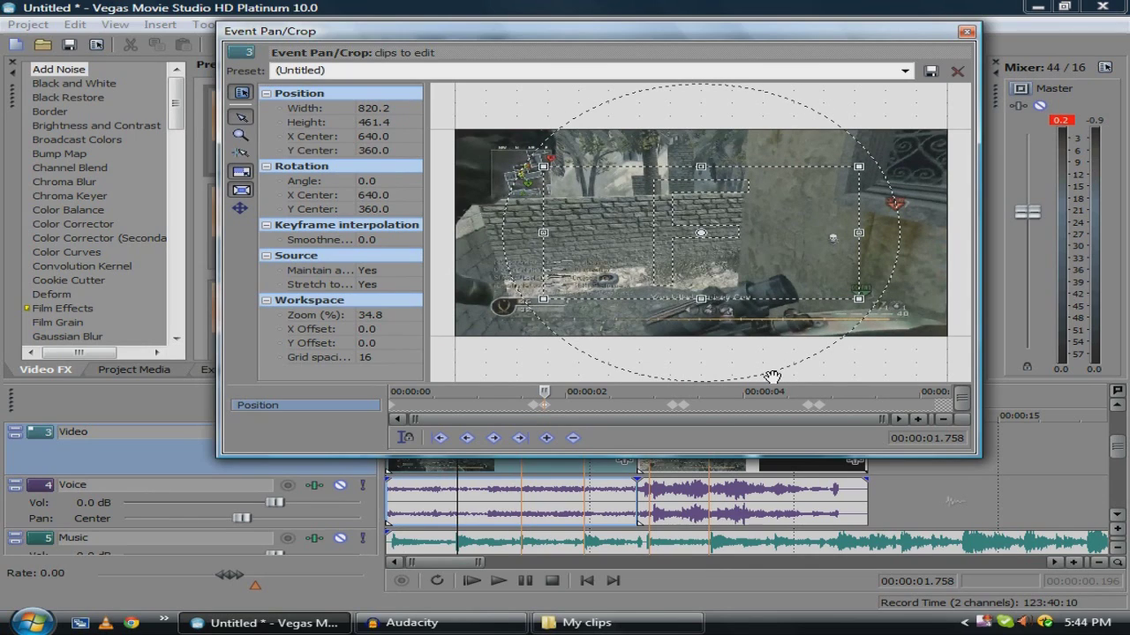
key("ctrl+Right")
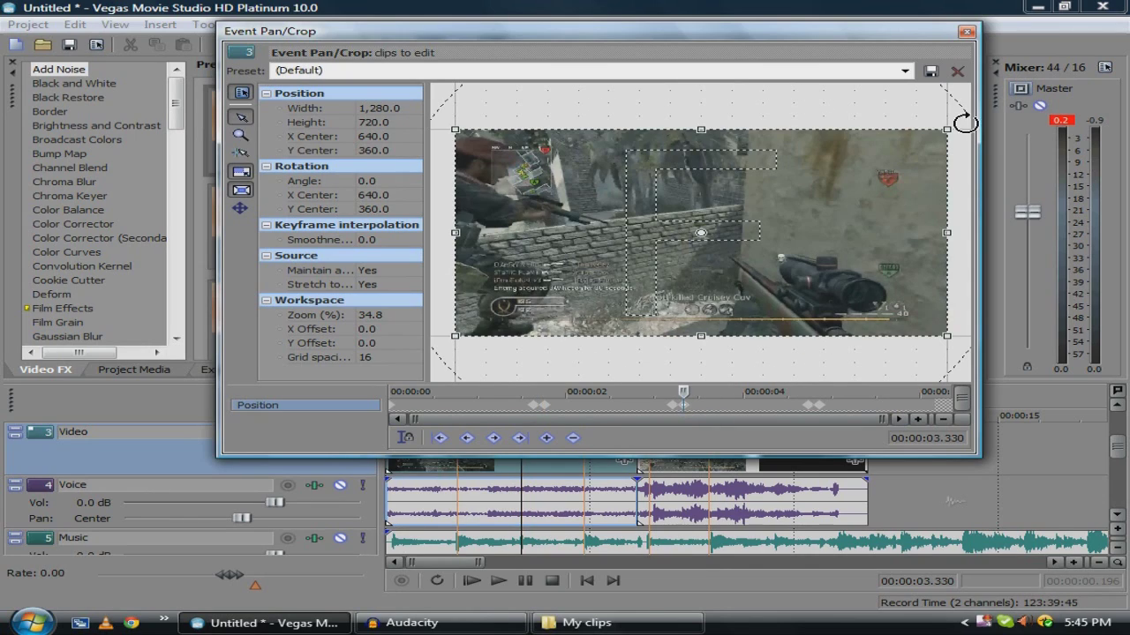
left_click_drag(948, 133, 857, 167)
left_click(816, 405)
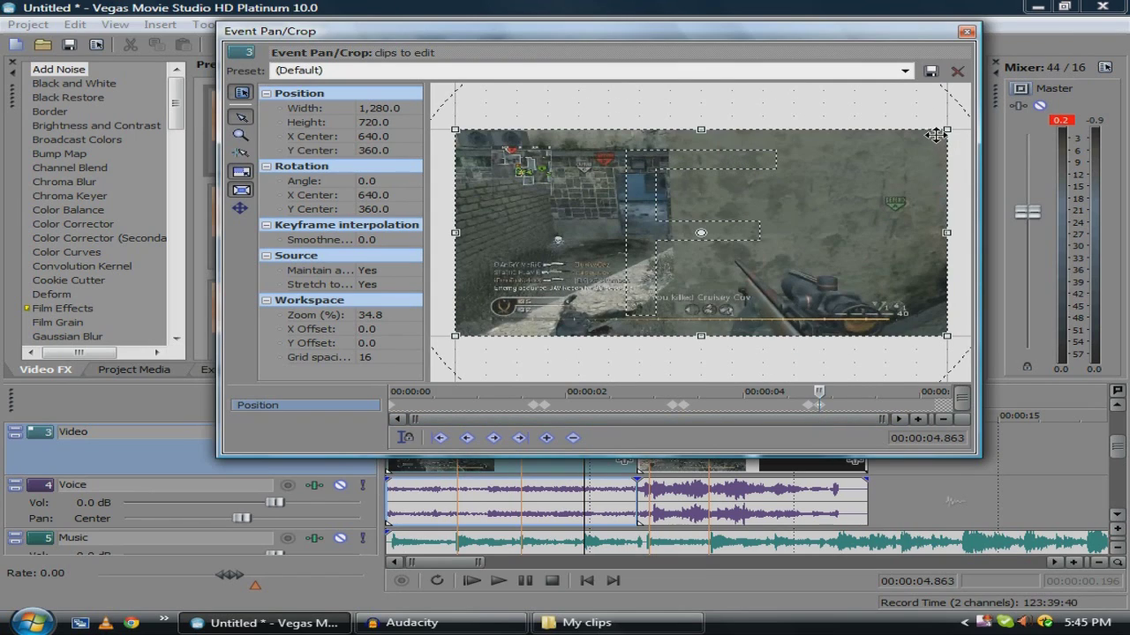
left_click_drag(949, 133, 858, 167)
left_click(967, 32)
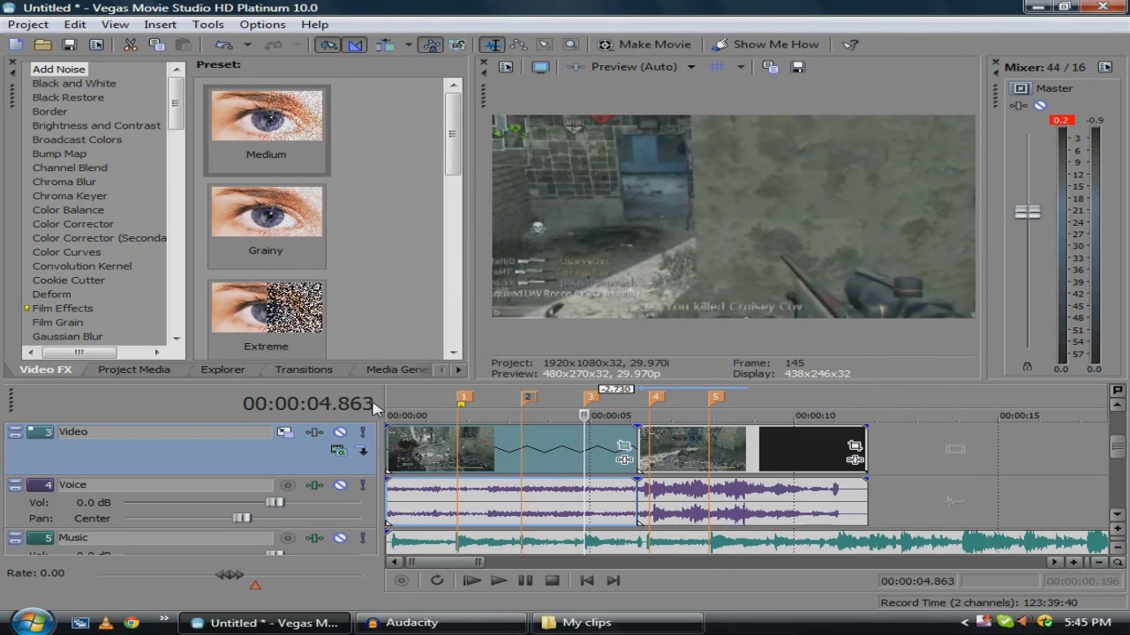
- Switch to Audacity
left_click(448, 630)
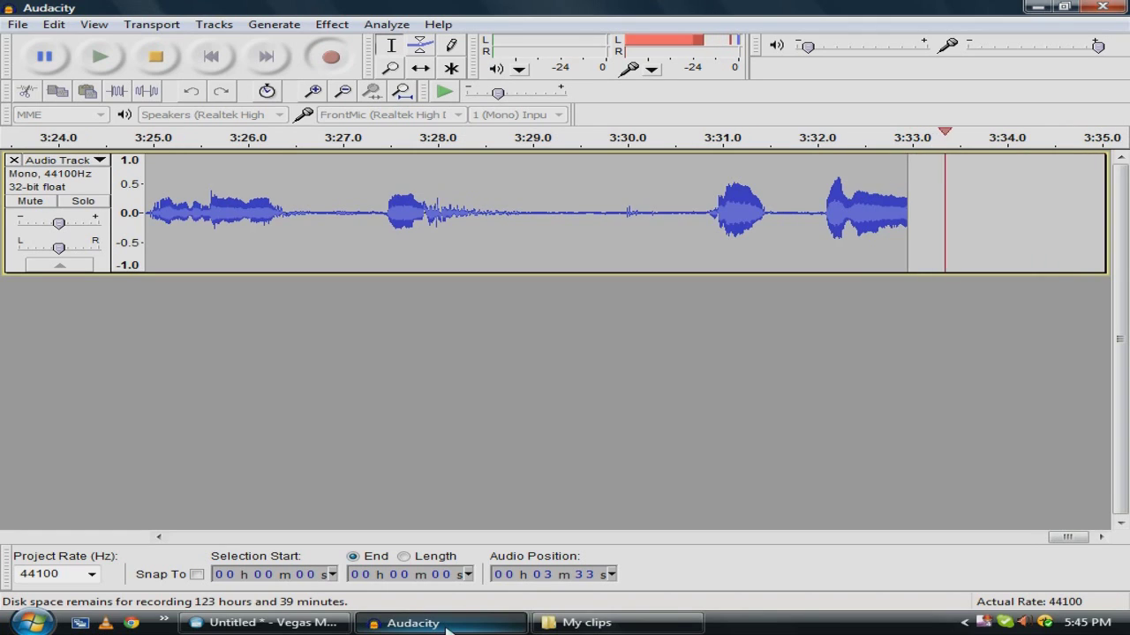
- Switch back to Vegas and play the first clip from about 1.162 seconds to check the zoom pulses against the song
left_click(447, 630)
left_click(433, 448)
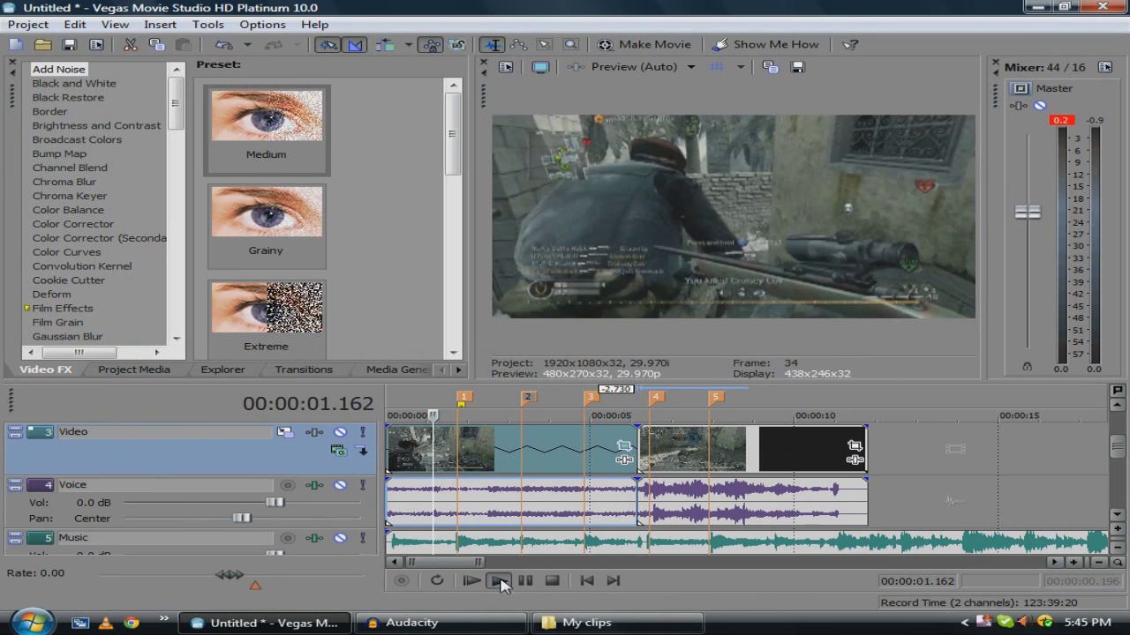
left_click(499, 581)
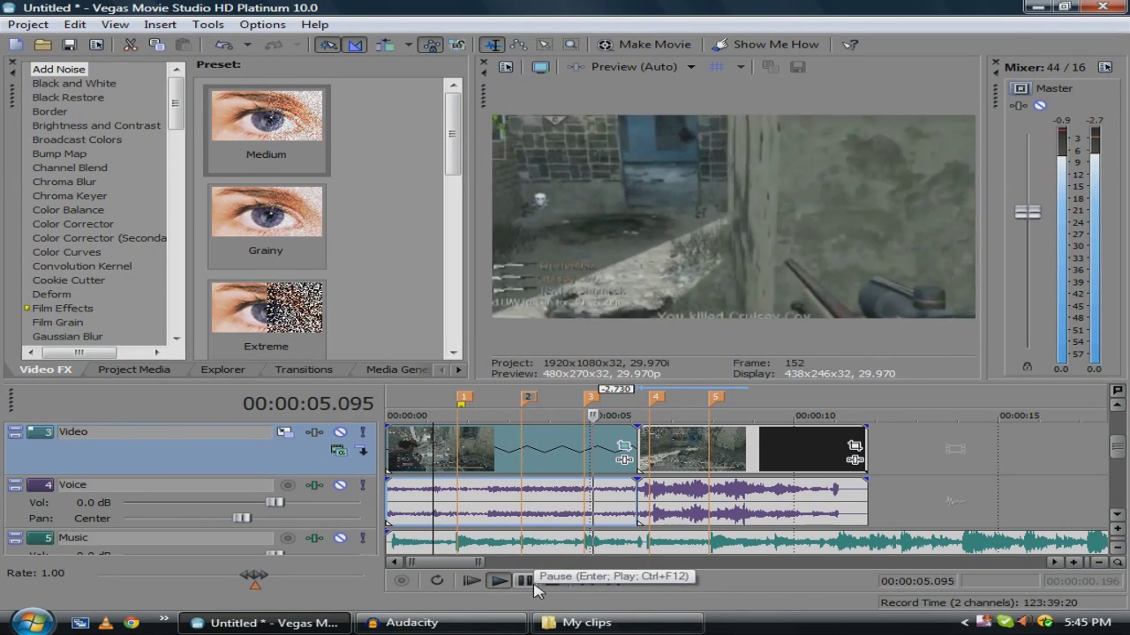
left_click(534, 589)
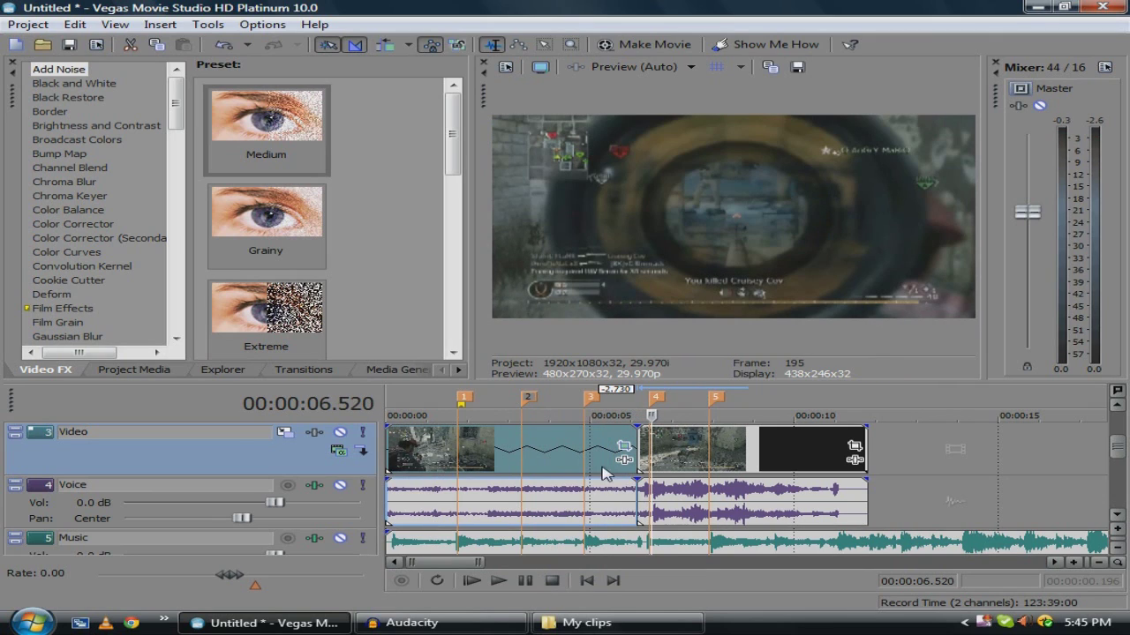
- Add a position keyframe at 6.135 seconds near the first clip's end, apply the HD PVR preset to it, and close Event Pan/Crop
left_click(635, 446)
left_click(625, 445)
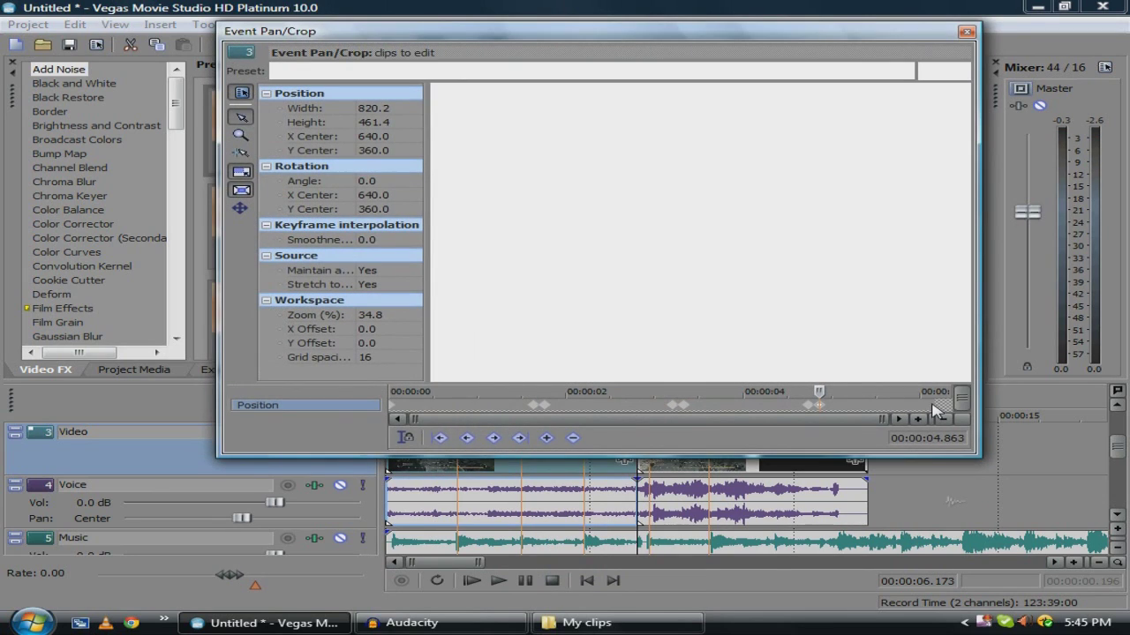
left_click(546, 438)
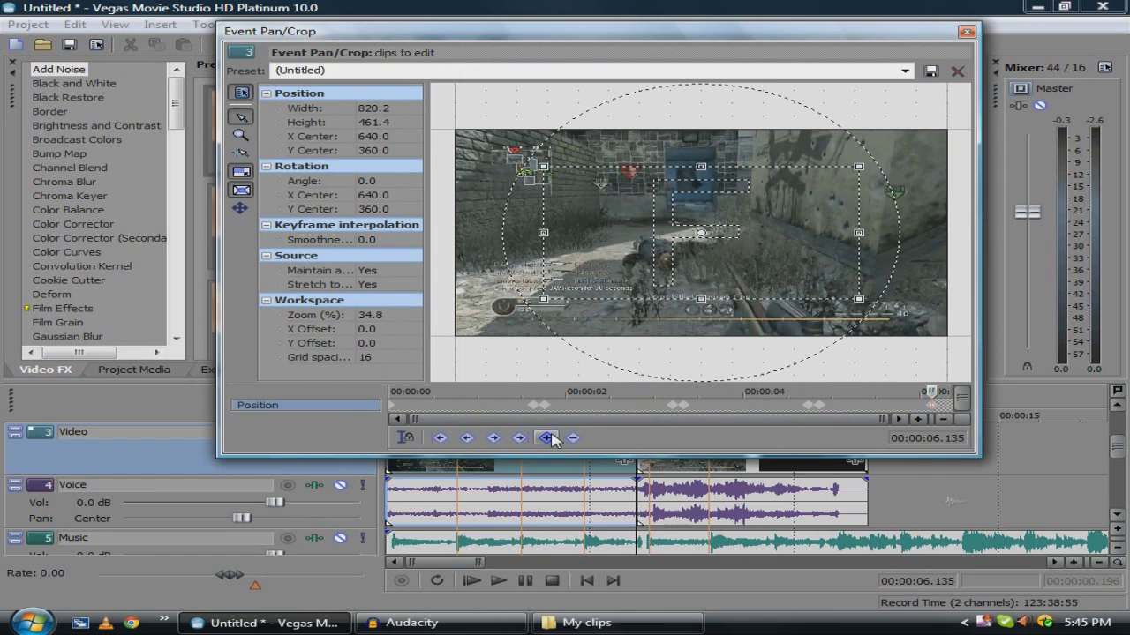
left_click(905, 71)
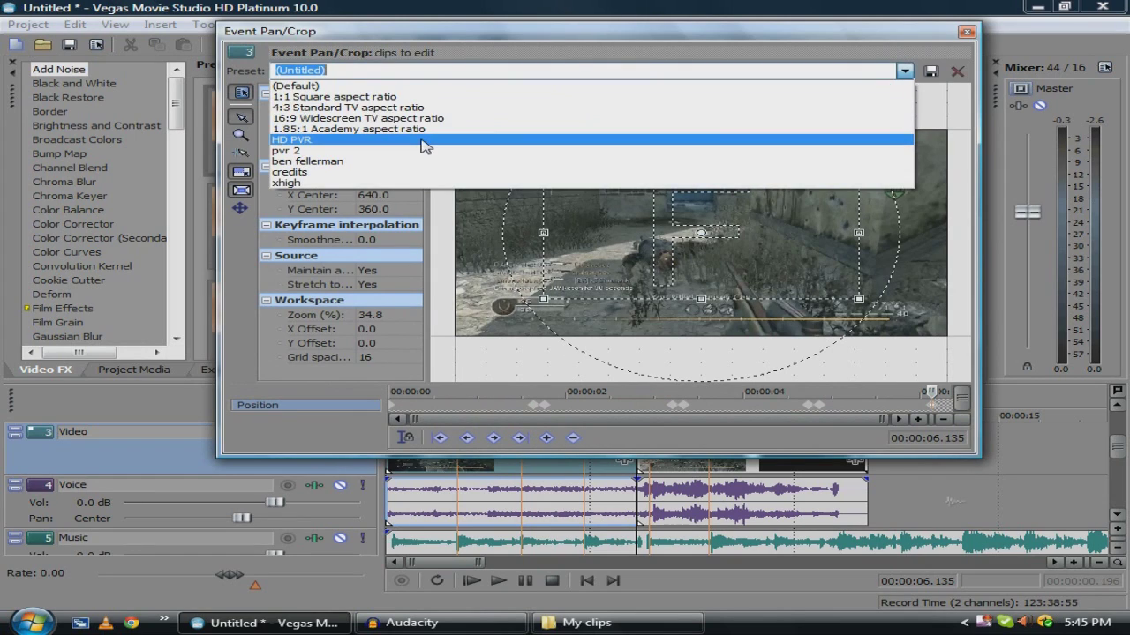
left_click(422, 146)
left_click(966, 32)
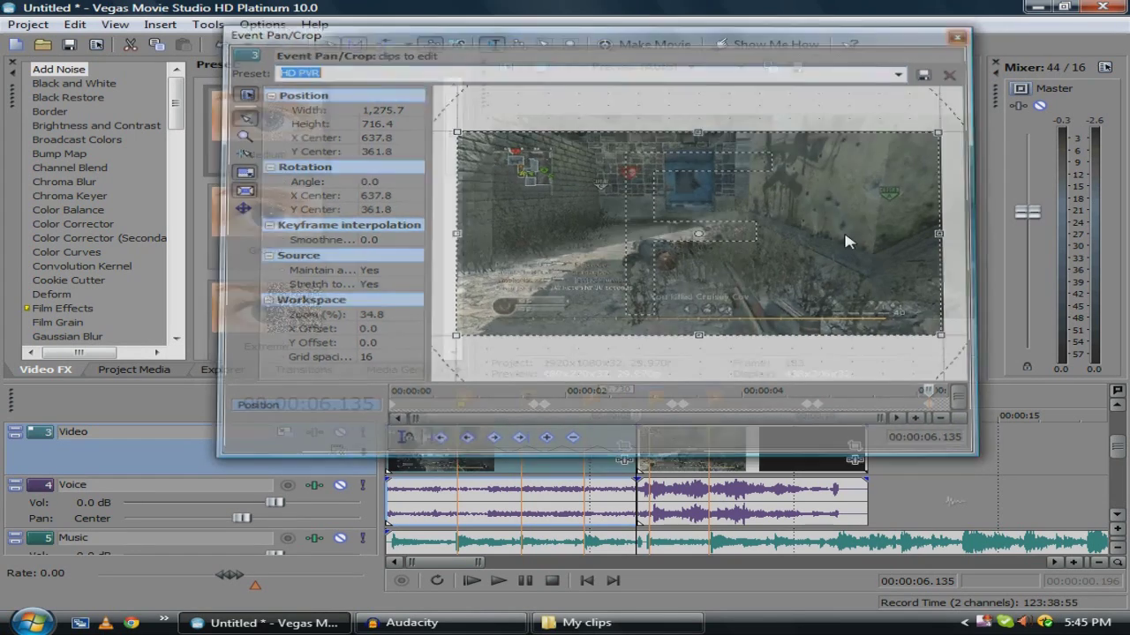
- Apply the Gaussian Blur video effect with the Reset to None preset to the first clip
left_click(677, 490)
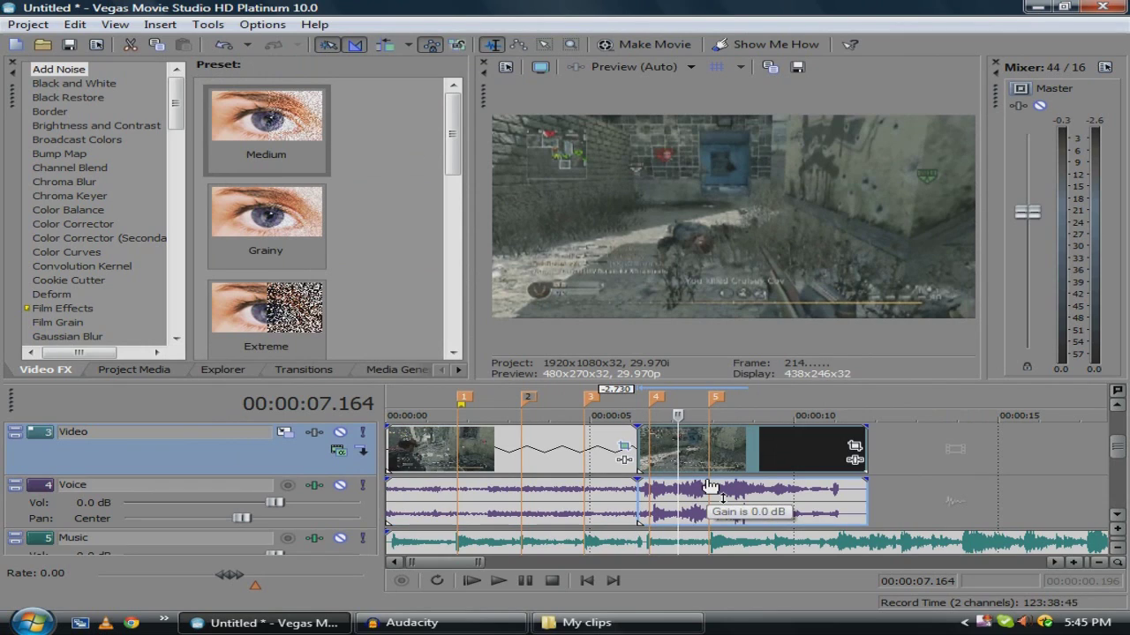
left_click(479, 465)
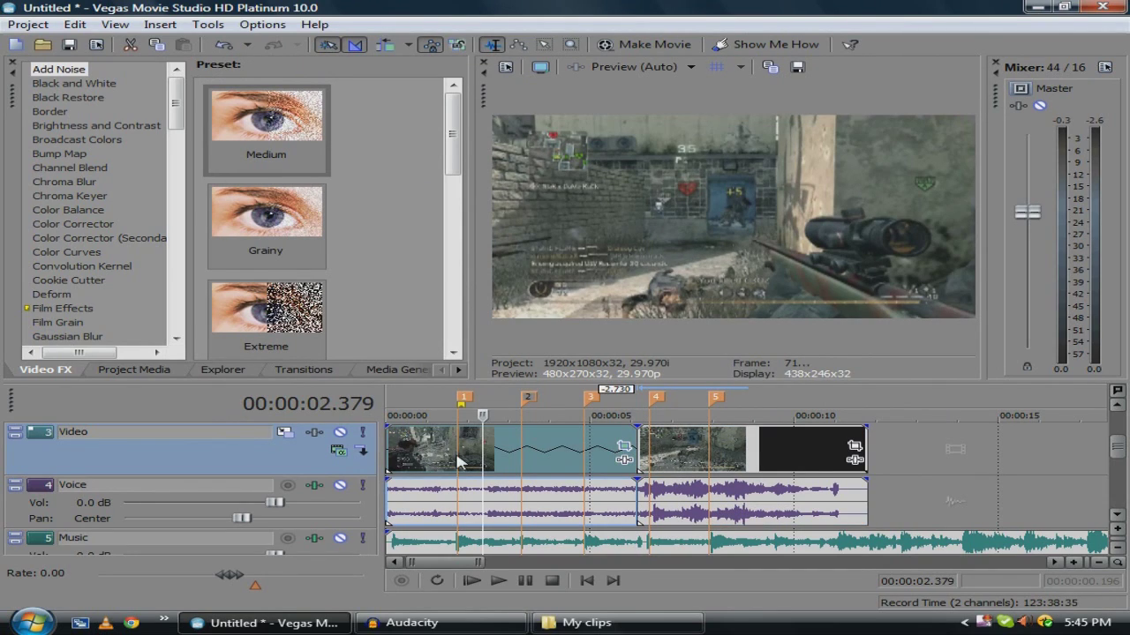
left_click(457, 461)
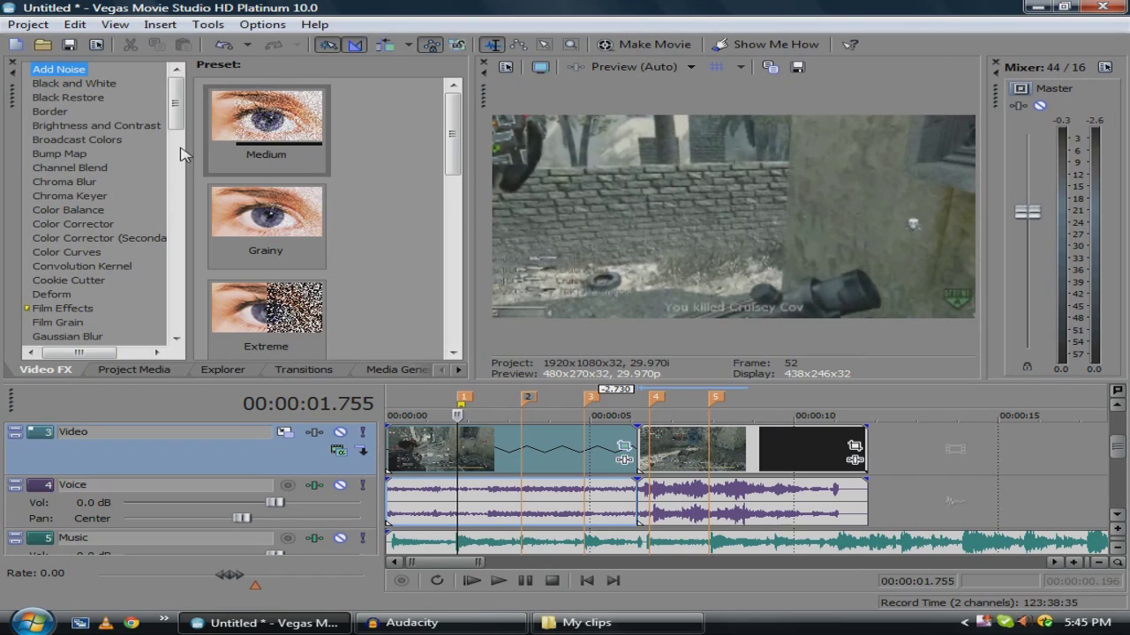
left_click(88, 125)
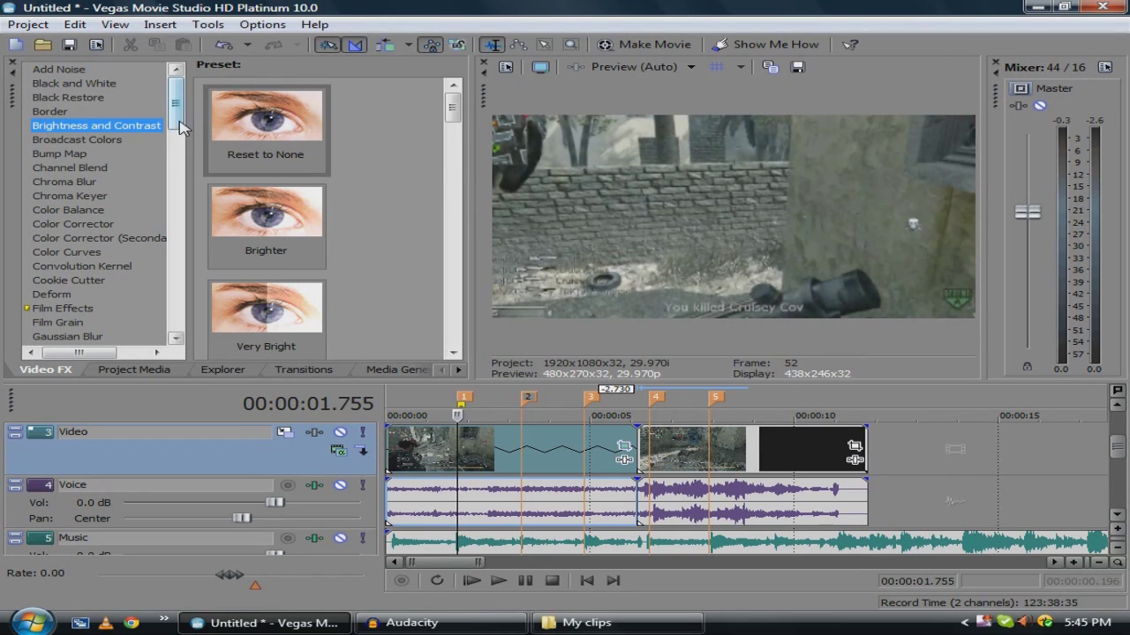
scroll(181, 126, "down", 2)
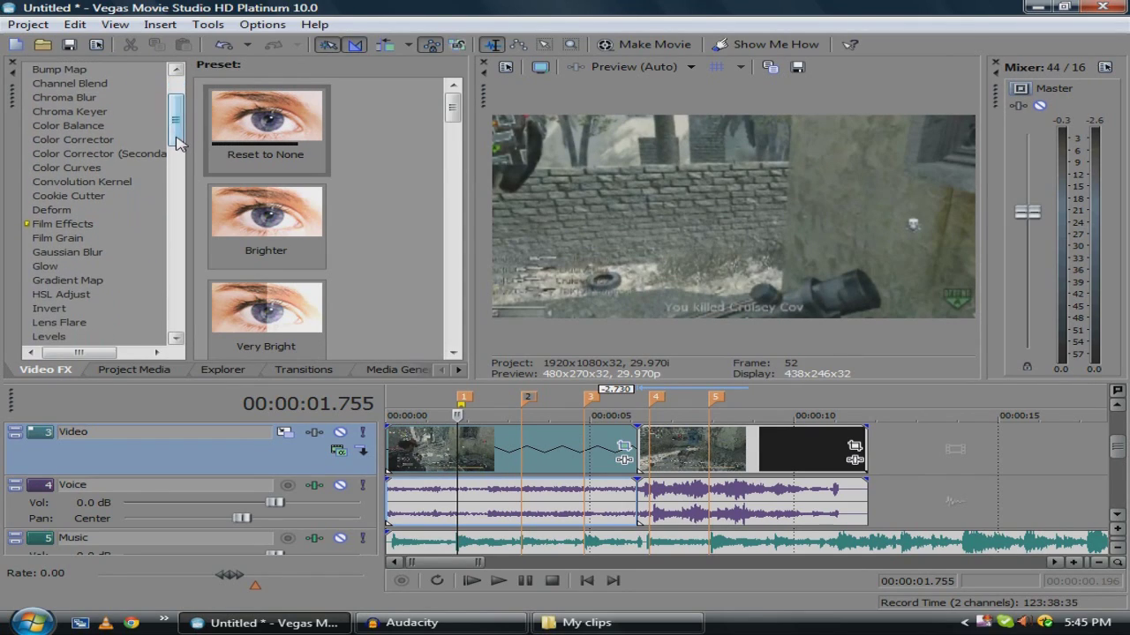
left_click(89, 253)
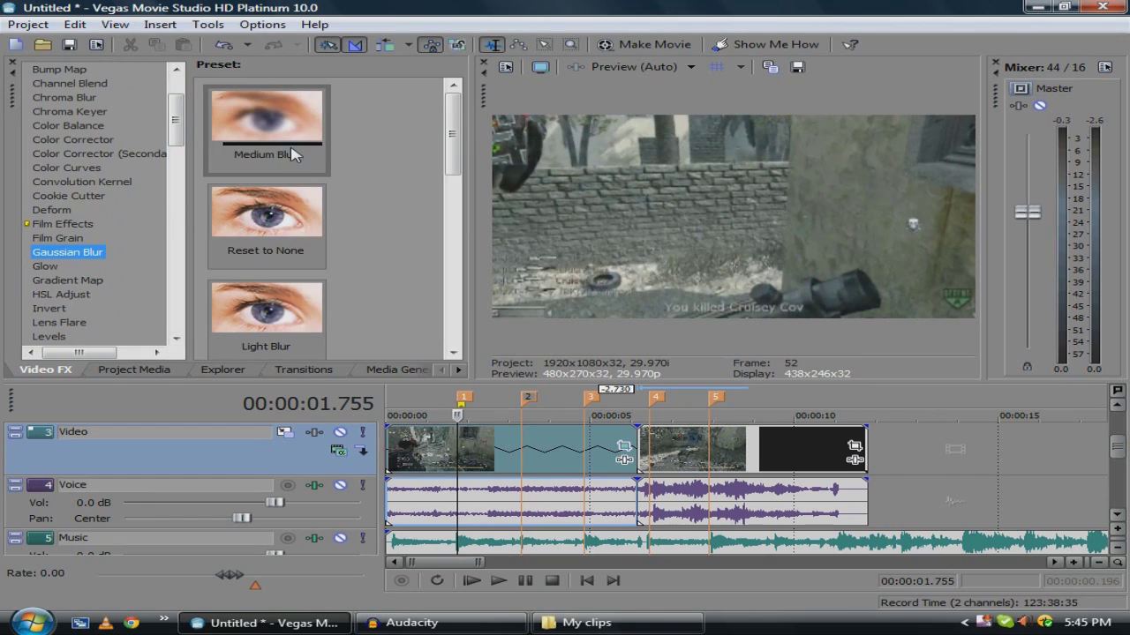
left_click(279, 229)
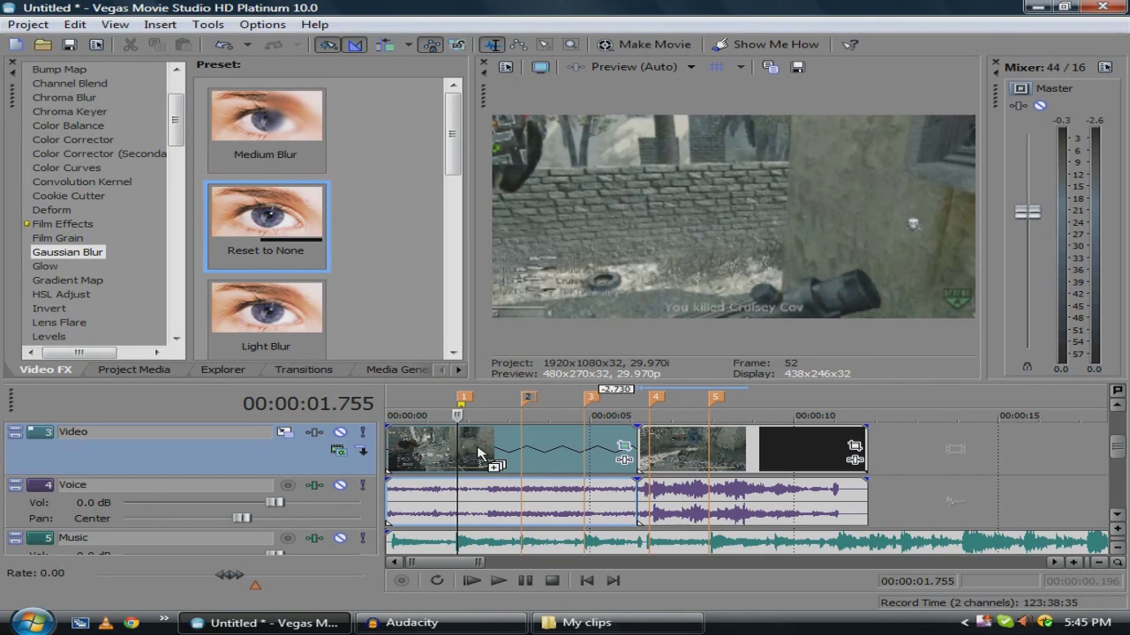
left_click_drag(479, 454, 479, 454)
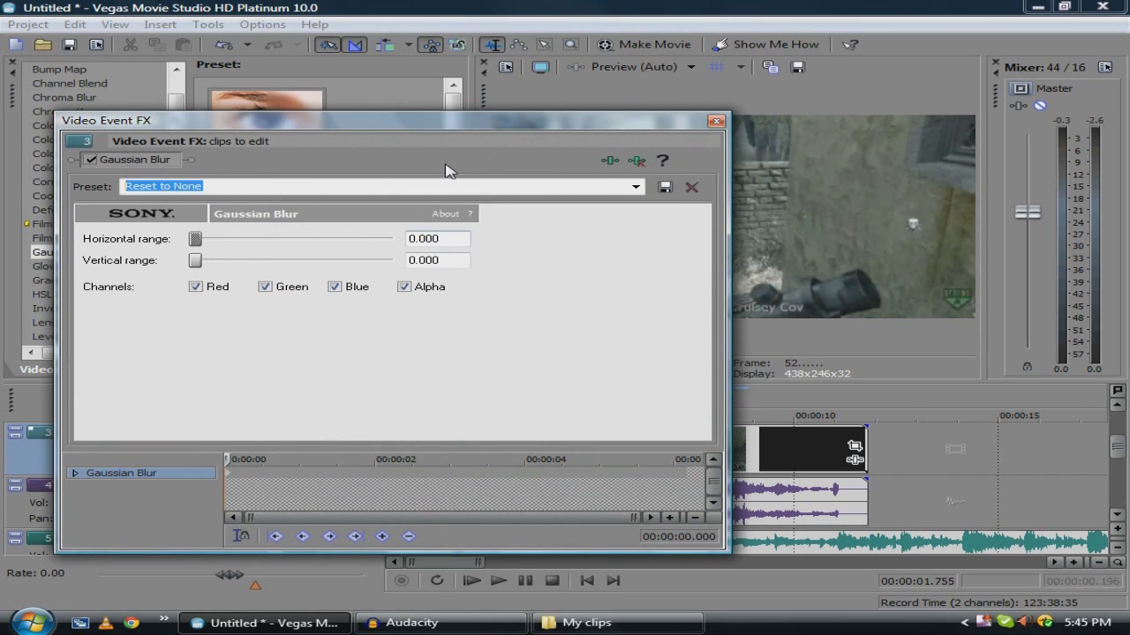
- Place the effect timeline's cursor at 1.252 seconds in the Gaussian Blur settings, then close Video Event FX
left_click_drag(451, 120, 898, 130)
left_click(731, 481)
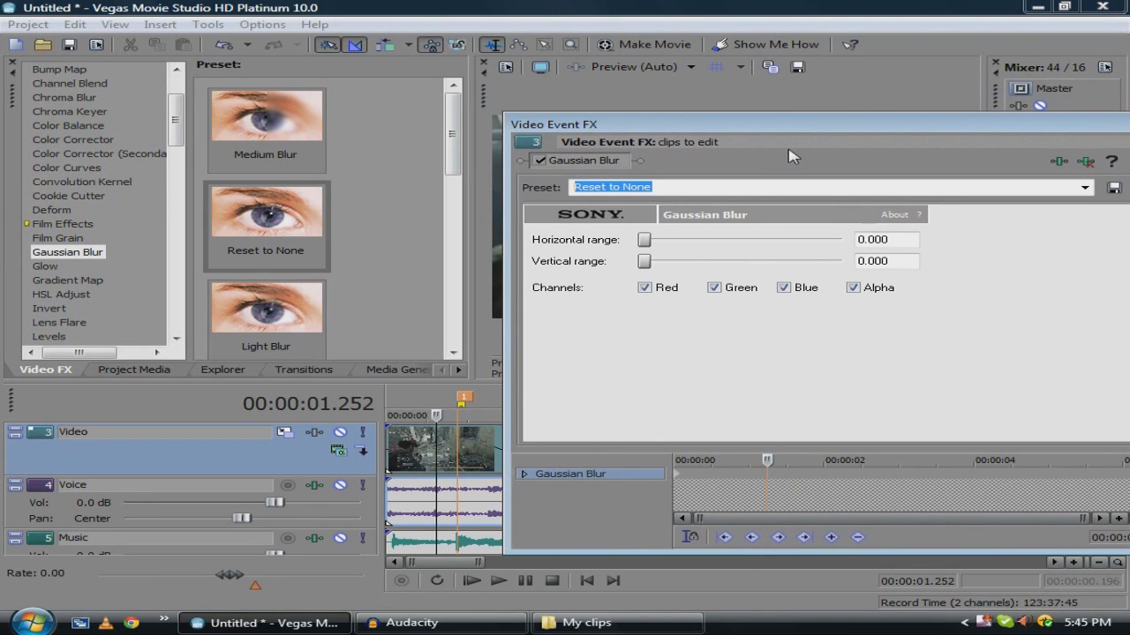
left_click_drag(780, 130, 529, 119)
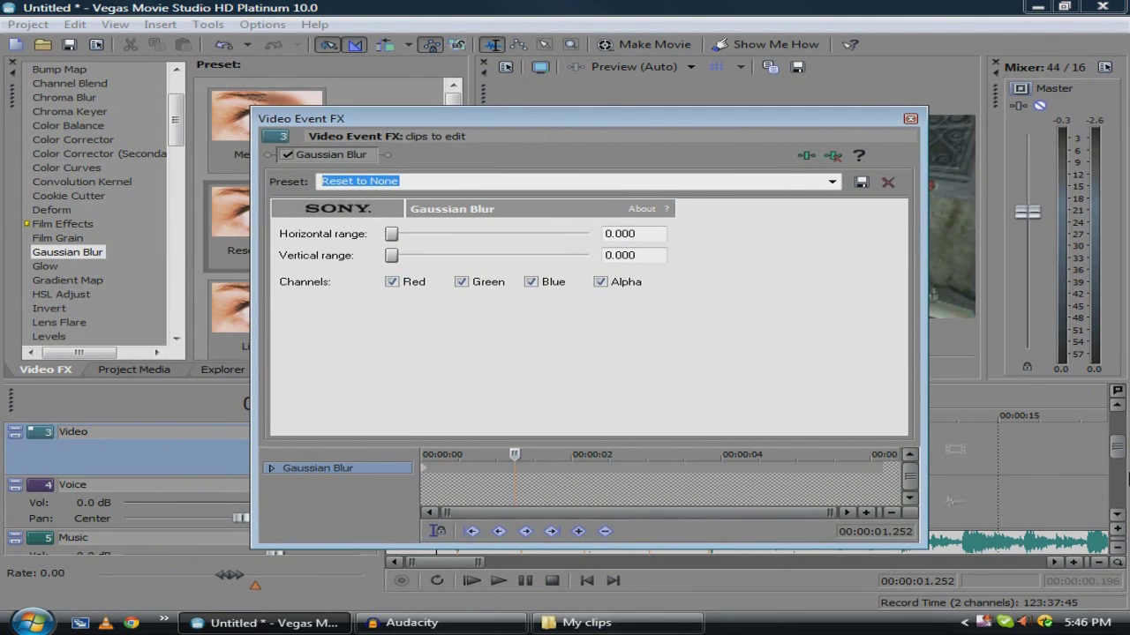
left_click(1053, 389)
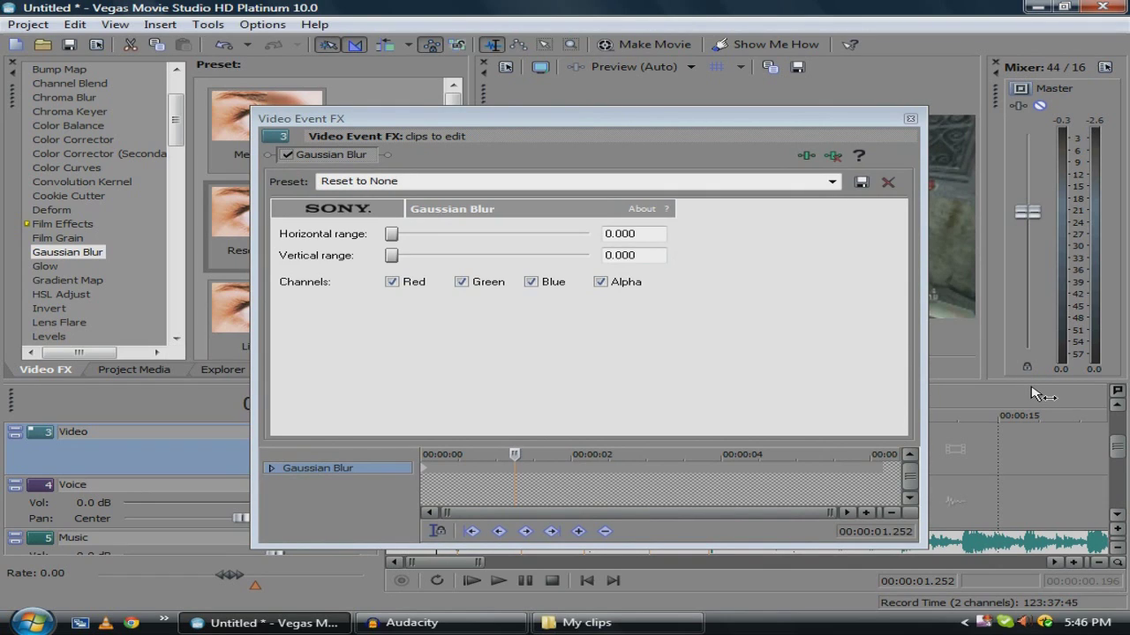
left_click(910, 120)
- Move the playhead to the first beat marker at 1.755 seconds and on to the second at 3.329 seconds
left_click(458, 451)
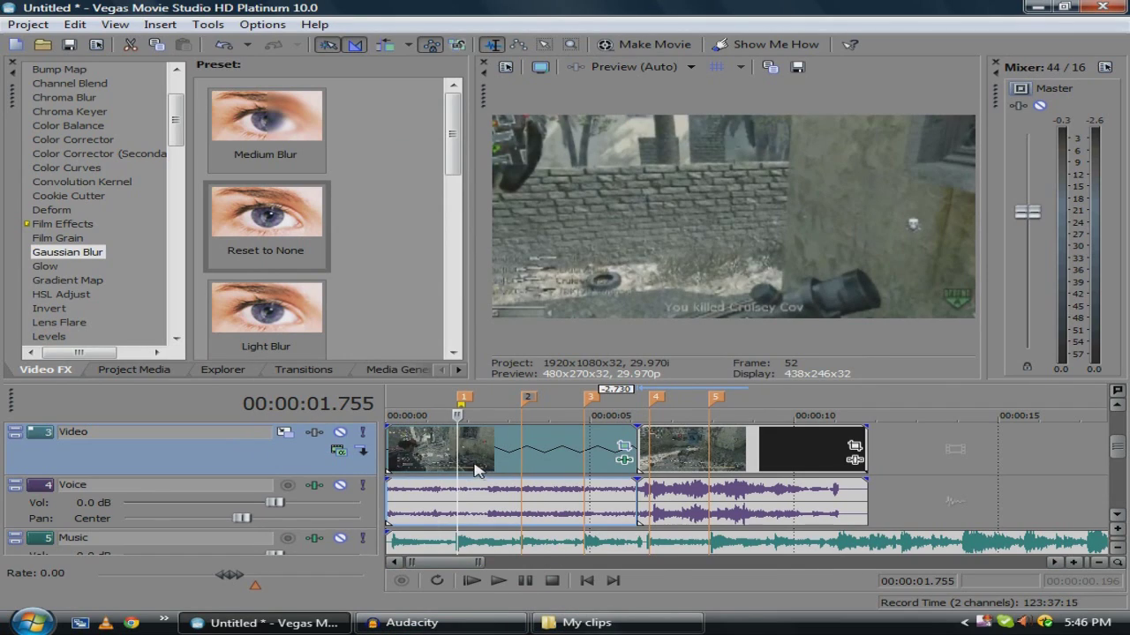
left_click(521, 461)
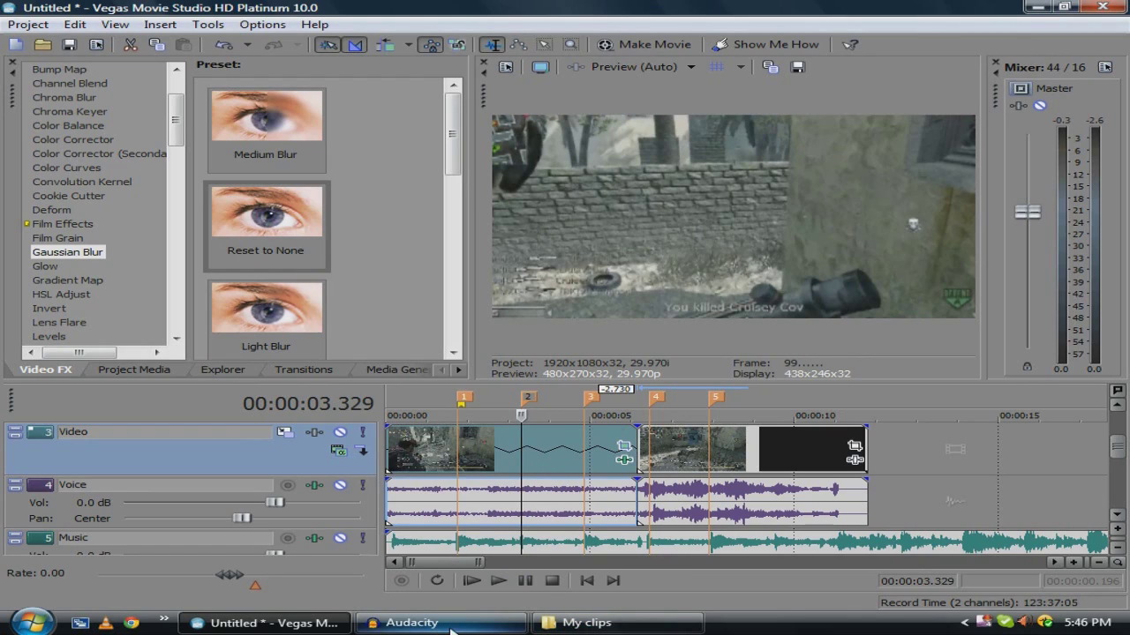